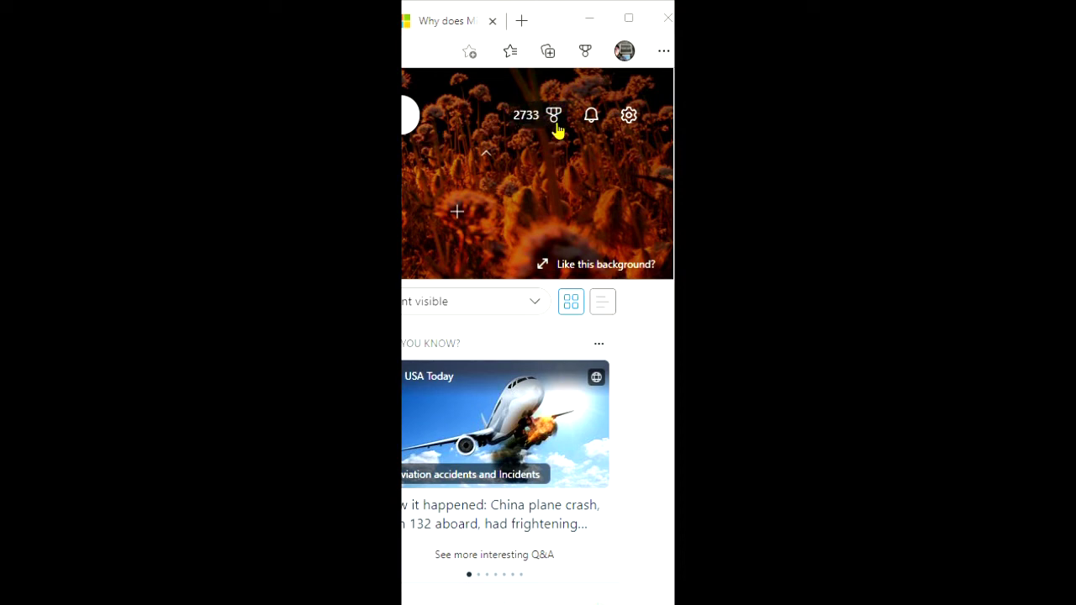
Step: Open the Microsoft Rewards flyout and highlight the 90/90 and 60/60 earnings figures
left_click(555, 124)
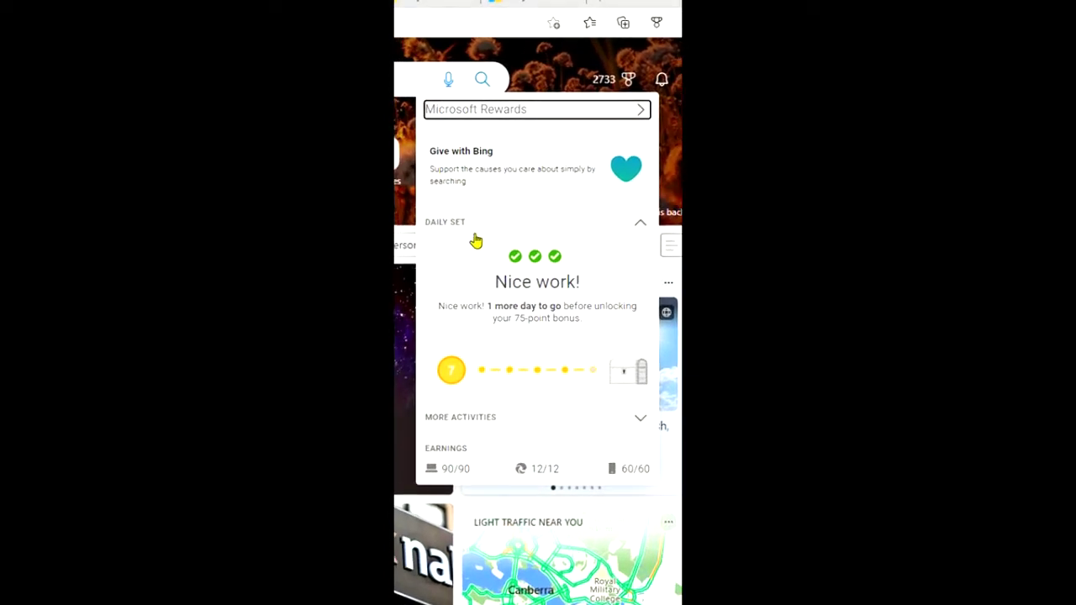
double_click(446, 472)
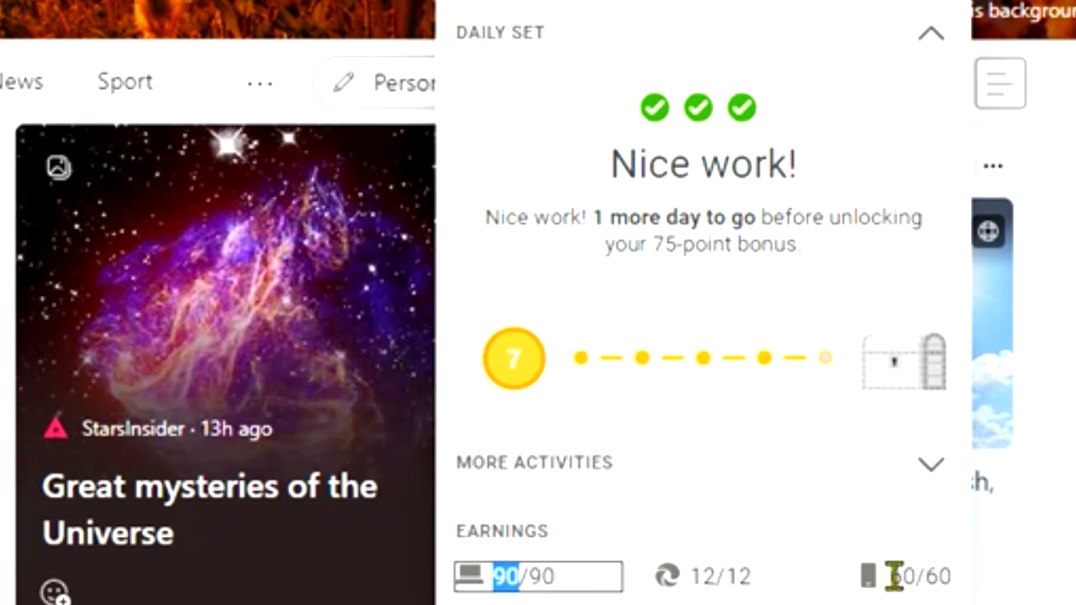
left_click(967, 572, "shift")
triple_click(949, 574)
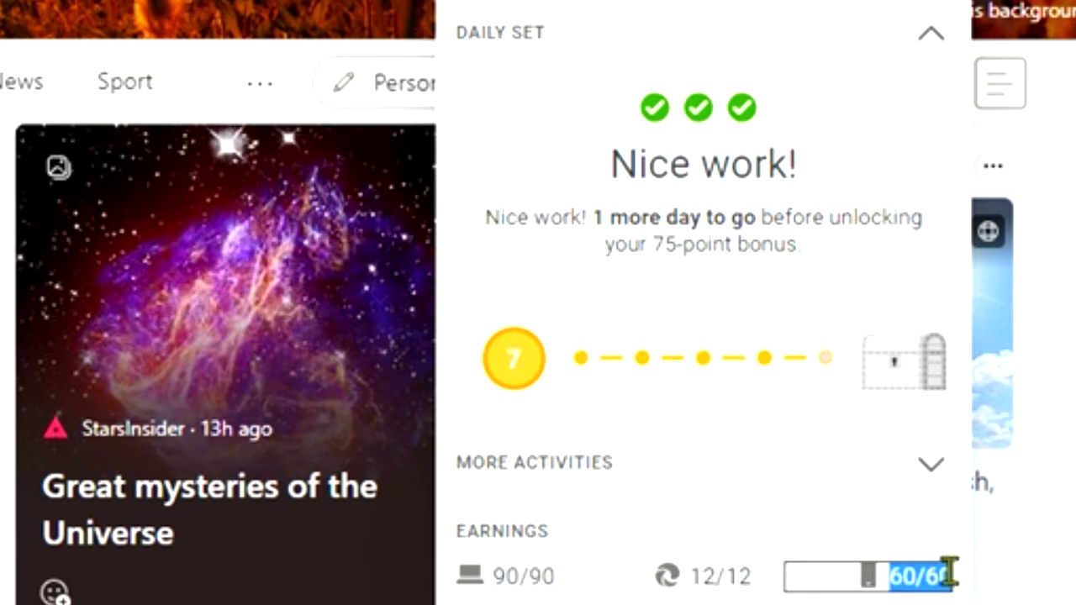
Step: Toggle between Daily Set and More Activities to view offers and the streak, then close the flyout
left_click(931, 38)
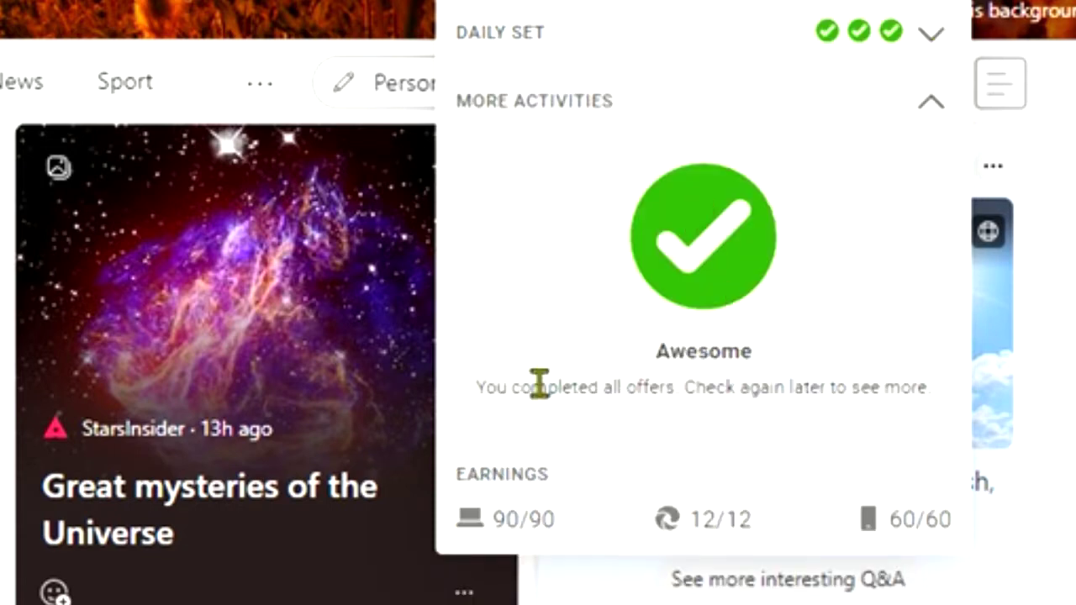
left_click_drag(539, 387, 924, 389)
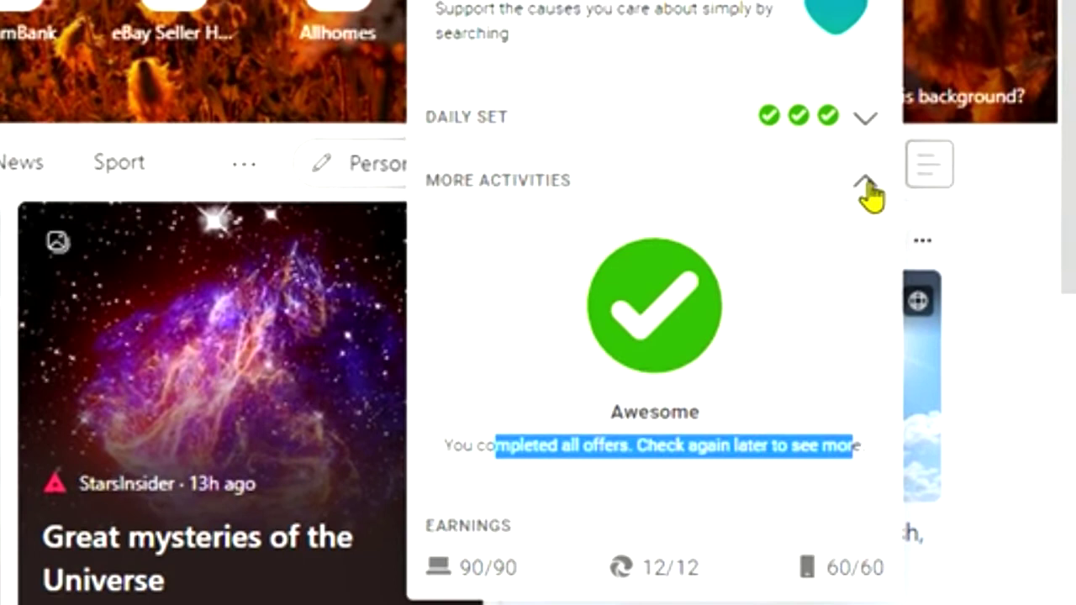
left_click(870, 120)
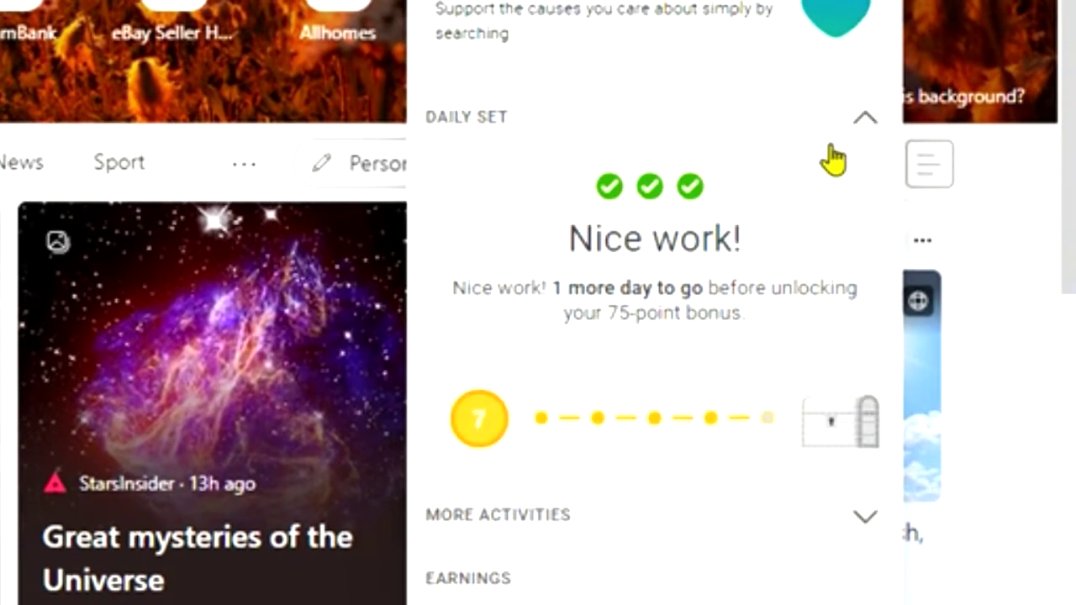
left_click(865, 121)
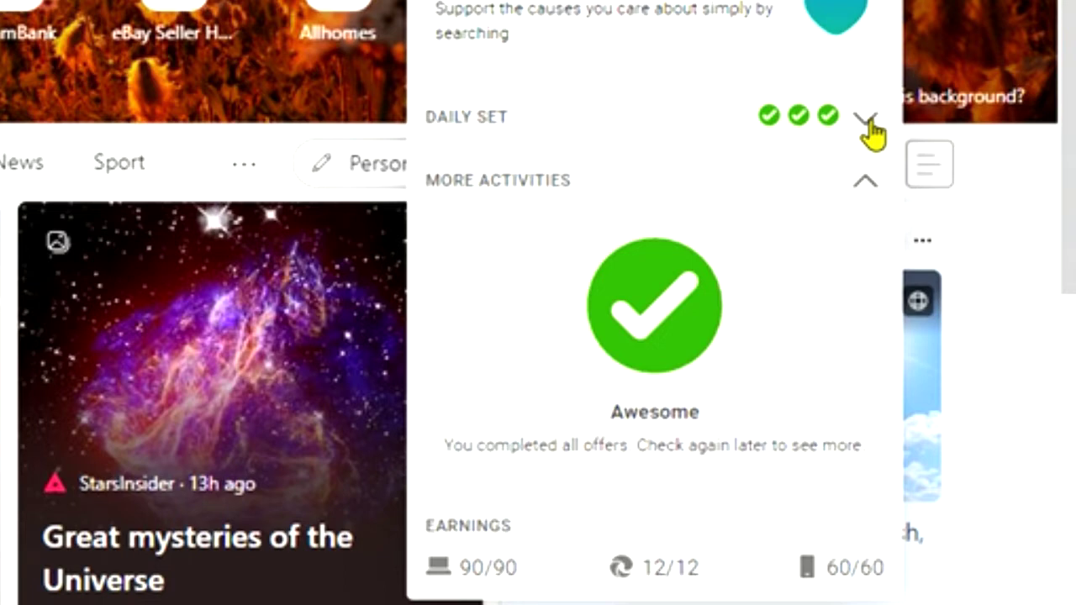
left_click(867, 120)
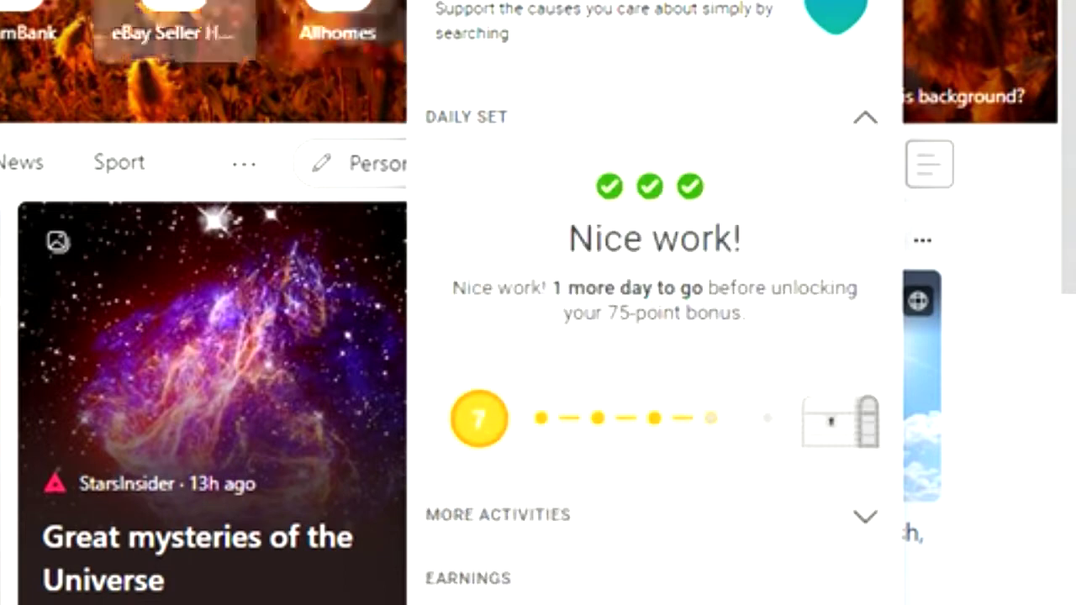
key("Escape")
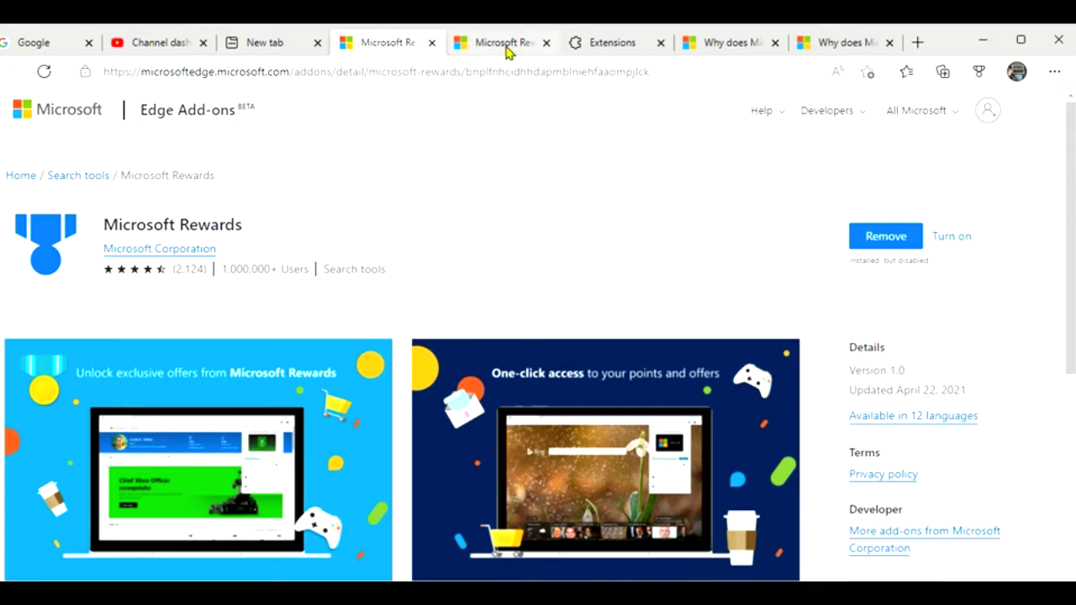
Step: Open the Edge Add-ons home in a new tab and switch to it
right_click(200, 123)
left_click(235, 130)
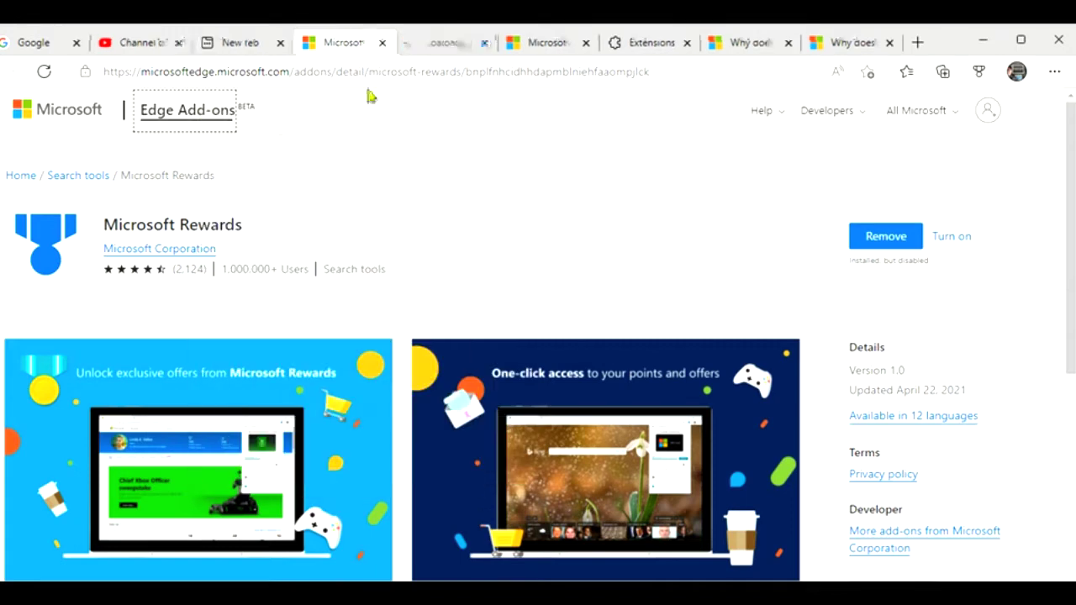
left_click(432, 41)
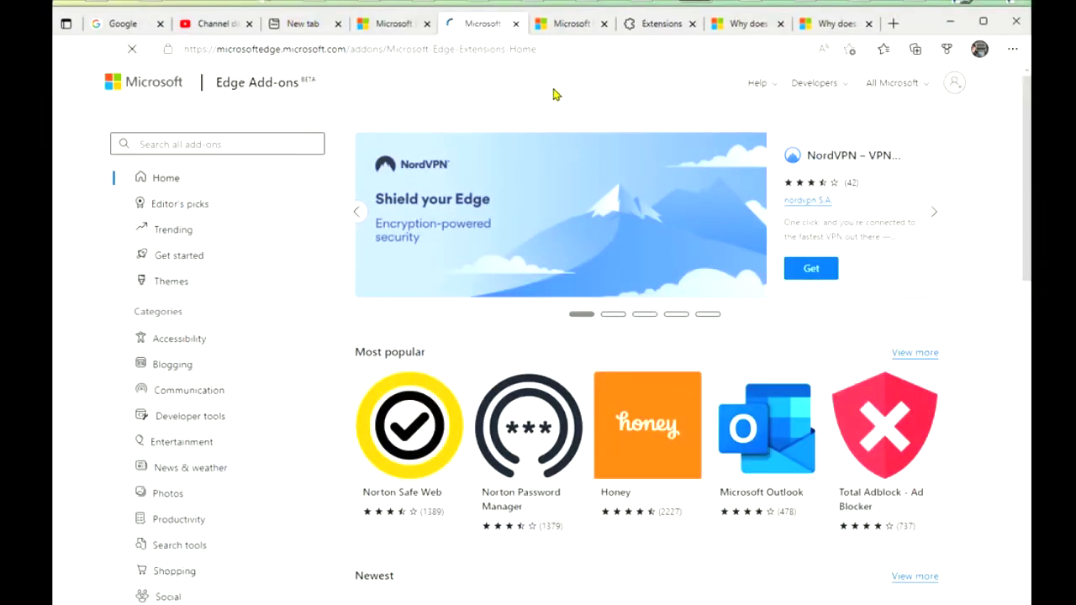
Step: Search all add-ons for 'rewards'
left_click(180, 182)
type("rewwa")
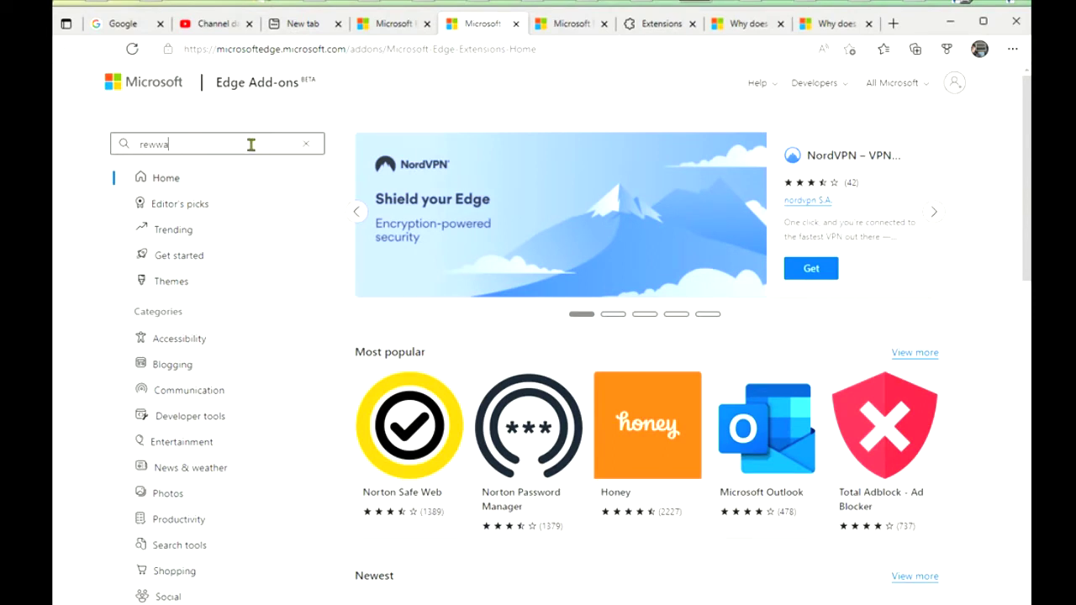
key("BackSpace")
key("BackSpace")
key("BackSpace")
key("BackSpace")
key("BackSpace")
type("rewae")
key("BackSpace")
type("rds")
key("Return")
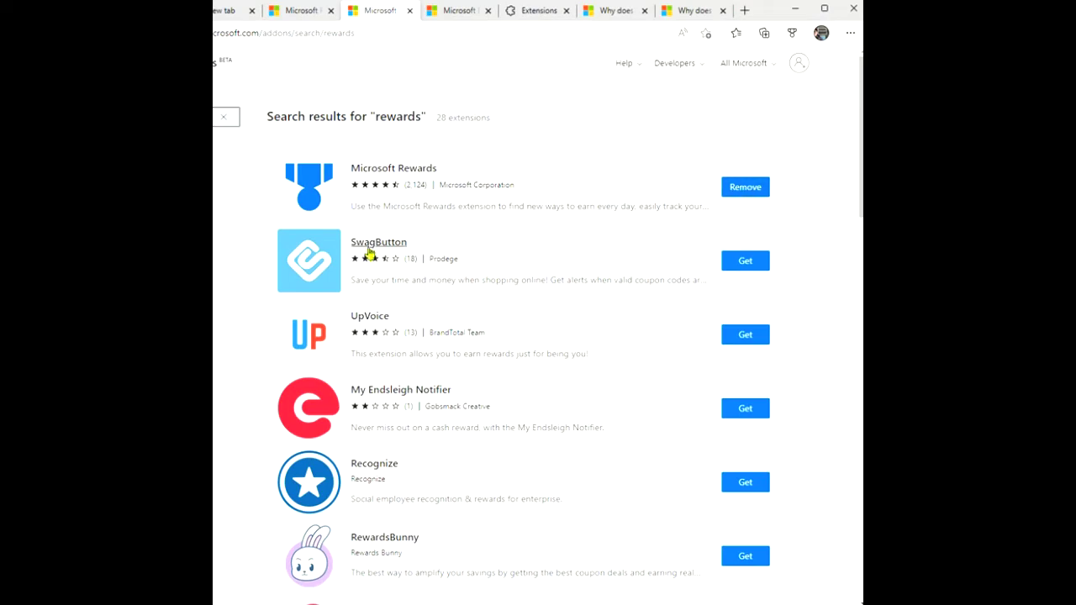
Step: Browse the 'rewards' results, check the Rewards popup, then open the Microsoft Rewards detail page
scroll(456, 355, "down", 8)
scroll(521, 374, "down", 3)
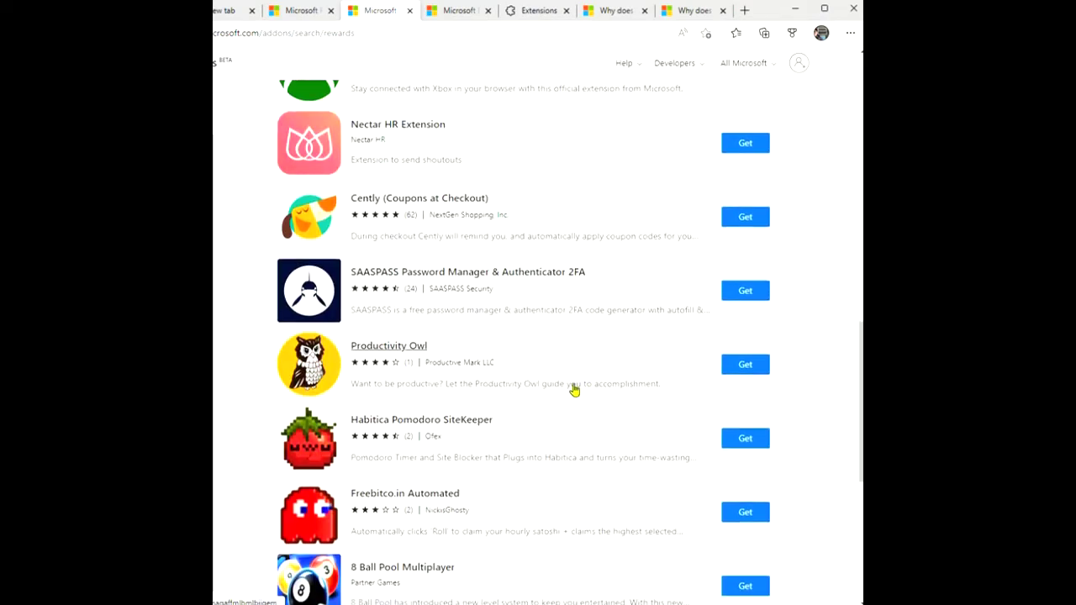
scroll(763, 353, "up", 7)
scroll(762, 323, "up", 4)
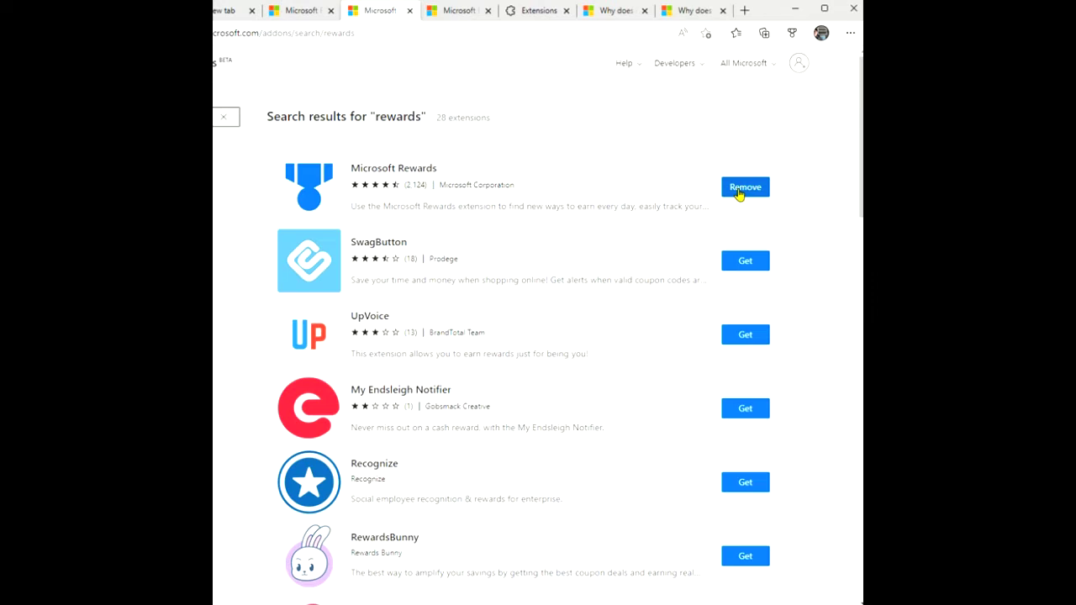
left_click(791, 33)
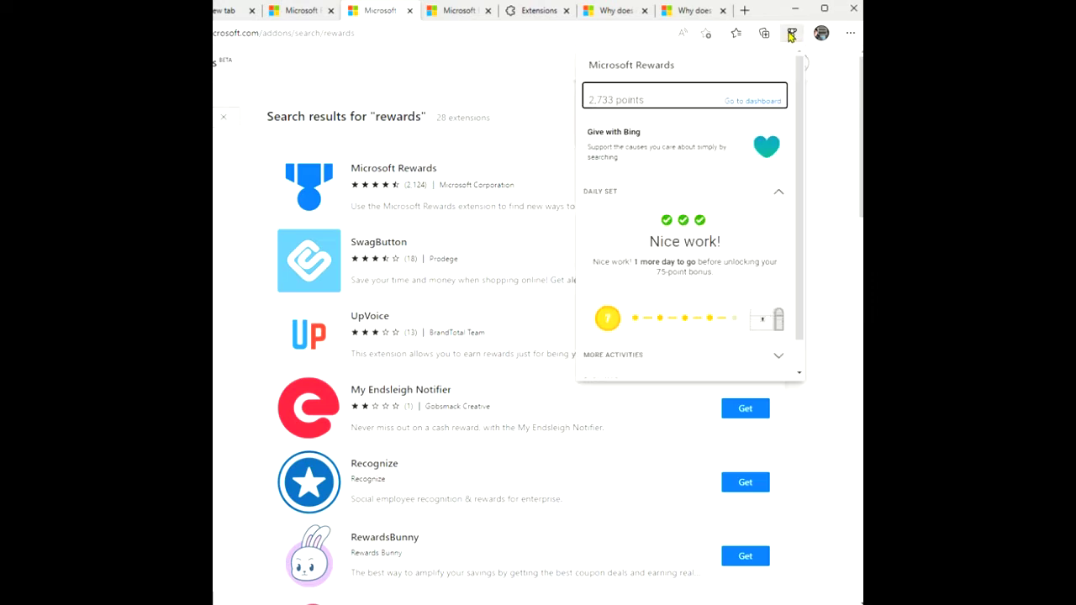
left_click(840, 66)
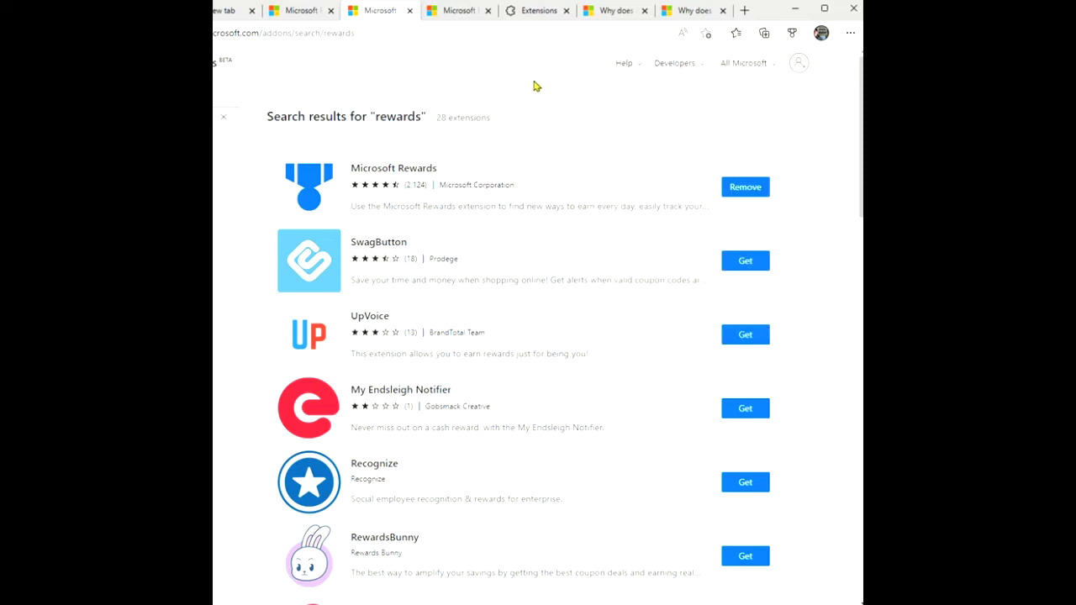
left_click(421, 171)
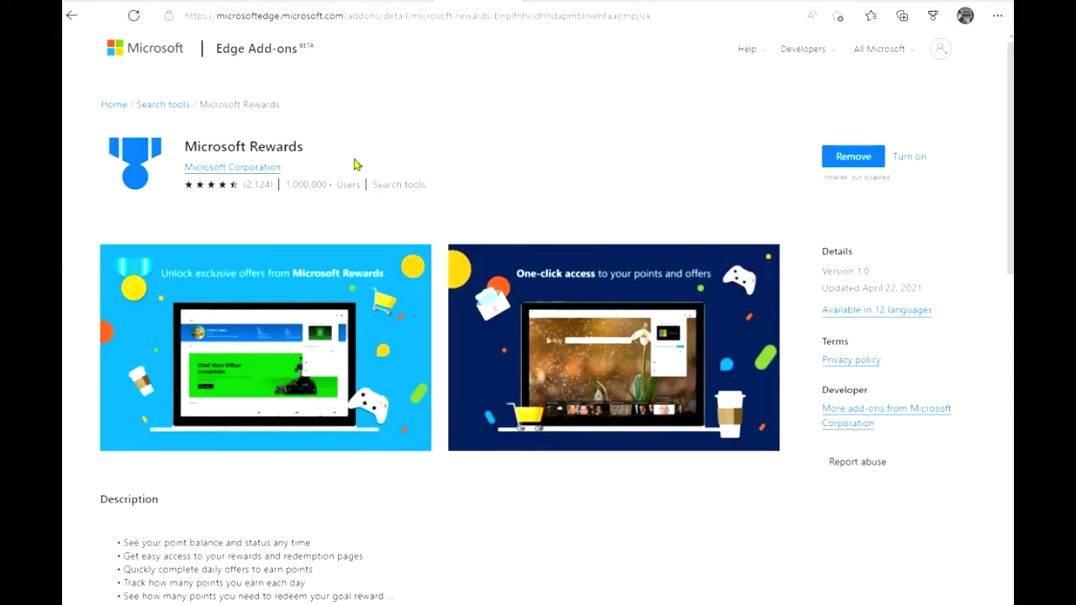
Step: Review the Microsoft Rewards title, version 1.0 and disabled status, then try Turn on
left_click_drag(190, 148, 318, 153)
left_click(319, 153)
left_click_drag(857, 273, 878, 276)
left_click(882, 276)
left_click_drag(822, 177, 892, 181)
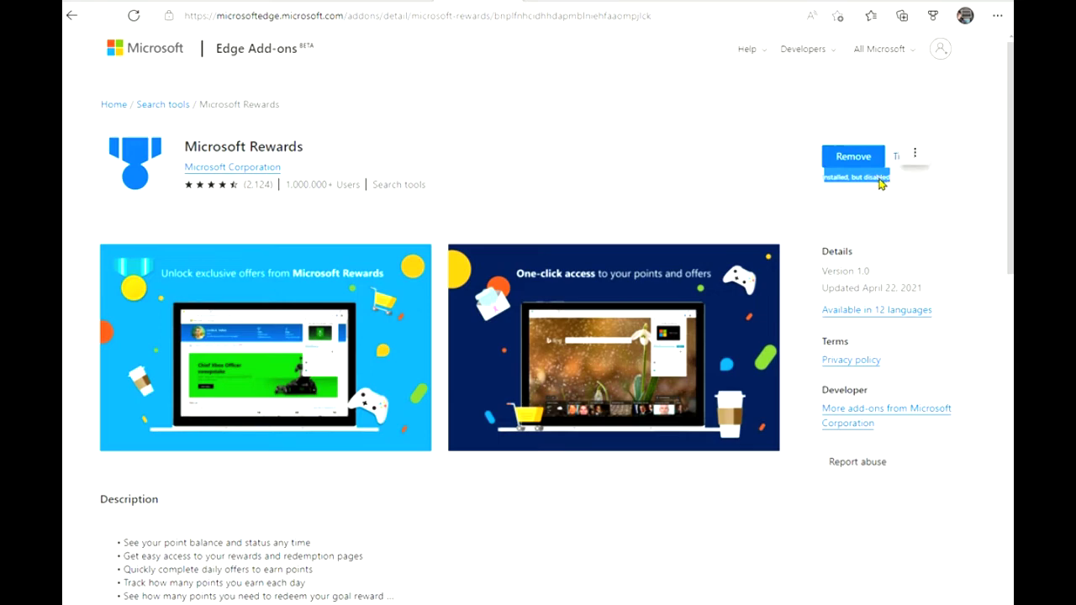
left_click(878, 178)
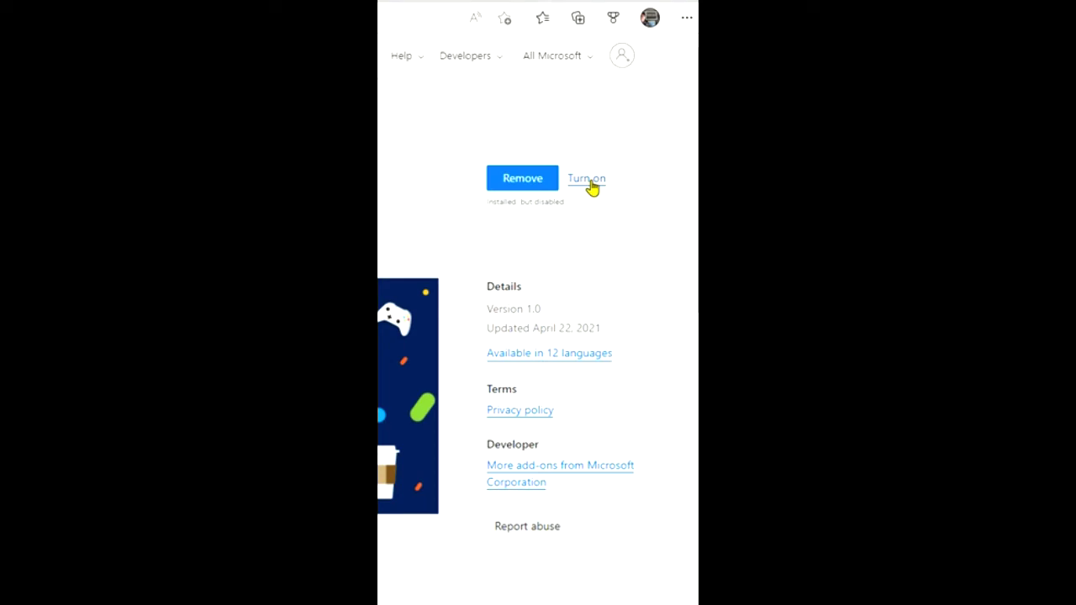
left_click(588, 180)
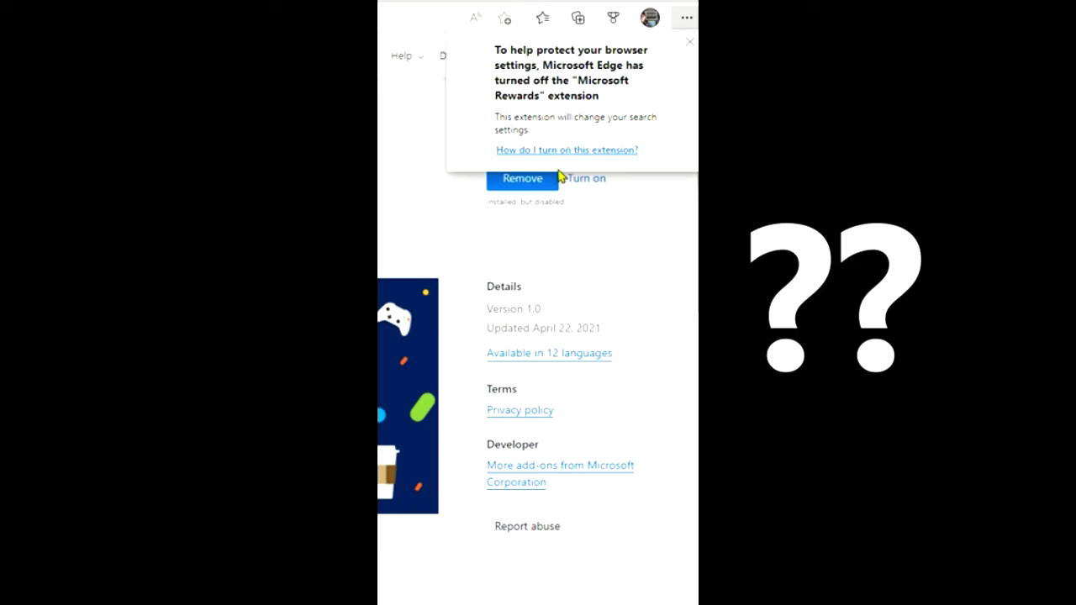
Step: Follow the 'How do I turn on this extension?' link to the support article
left_click(568, 151)
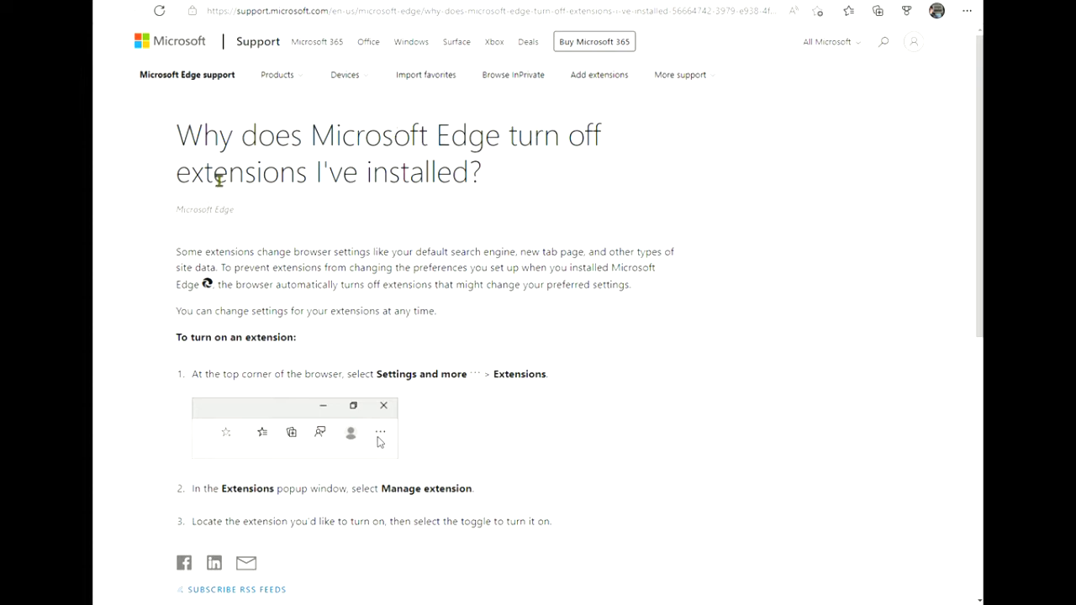
Step: Read the support article, highlighting part of its title
left_click_drag(218, 179, 454, 174)
left_click(451, 174)
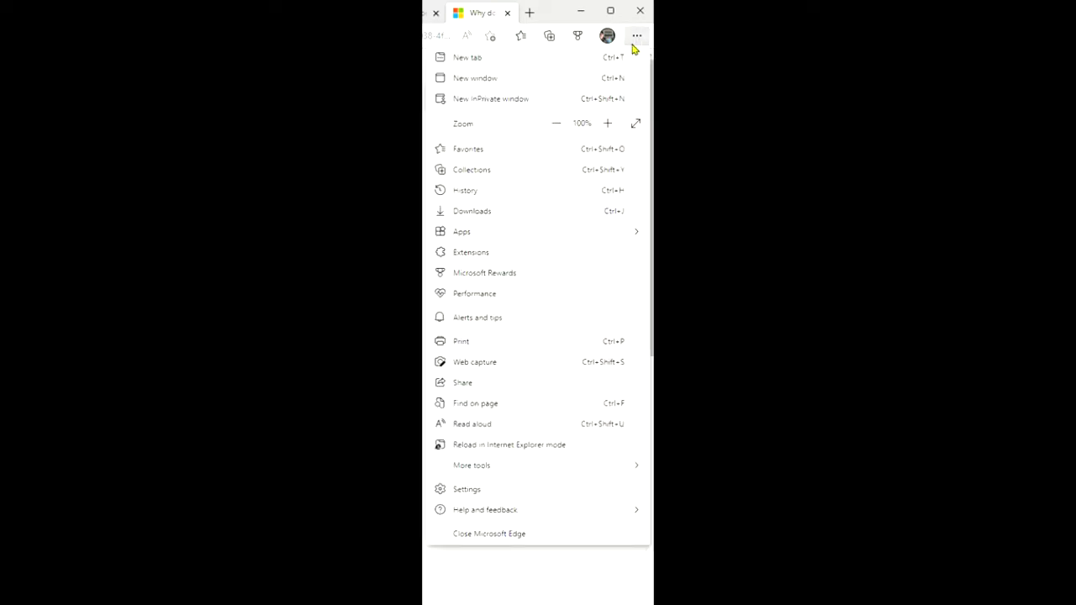
Step: Go to the extension management page and open Microsoft Rewards details
left_click(500, 255)
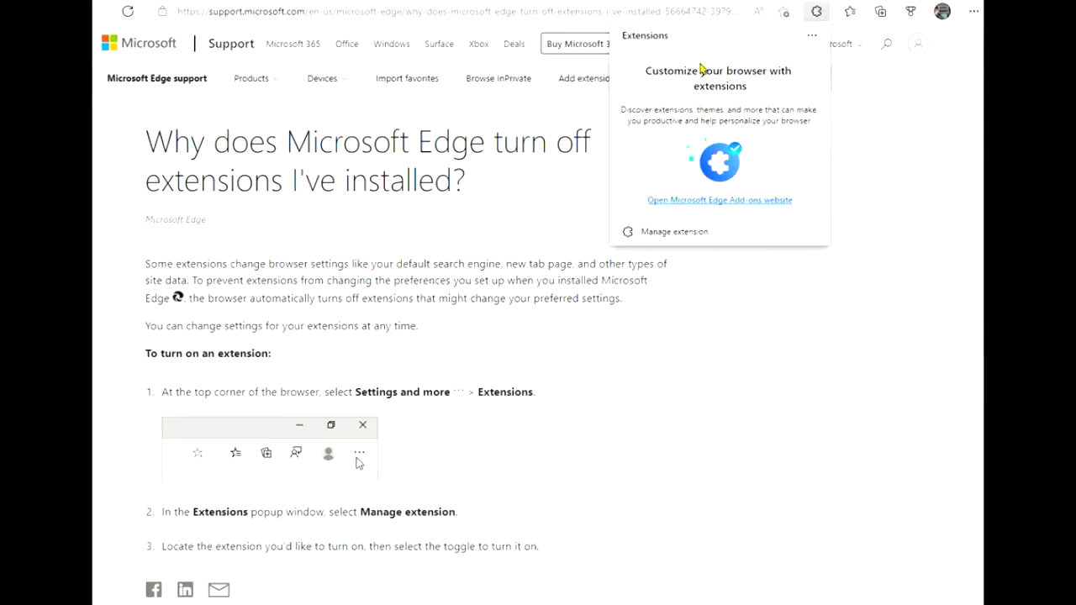
left_click(679, 234)
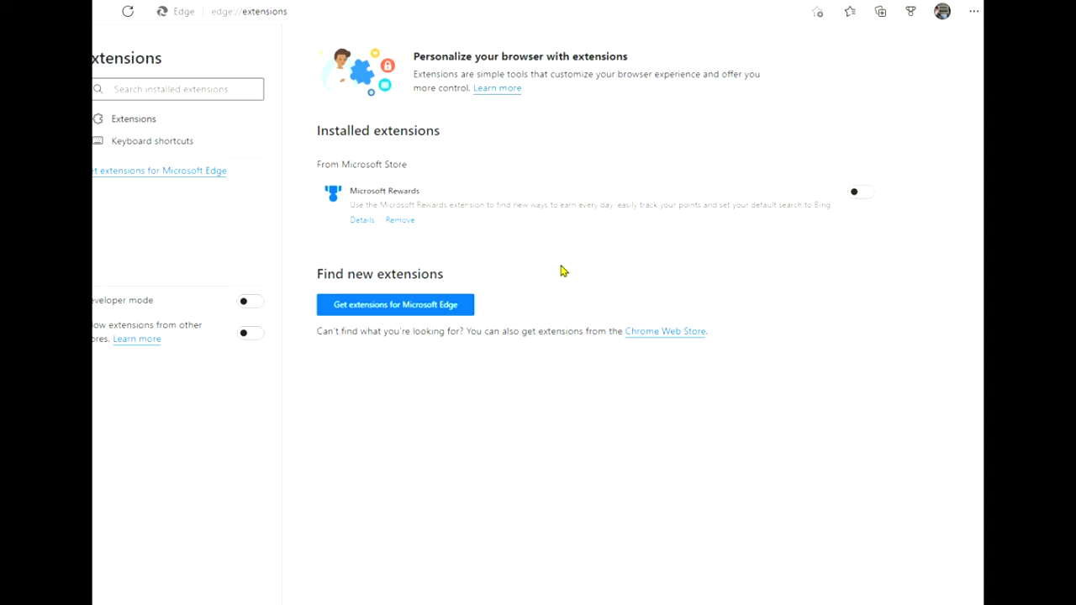
left_click(363, 220)
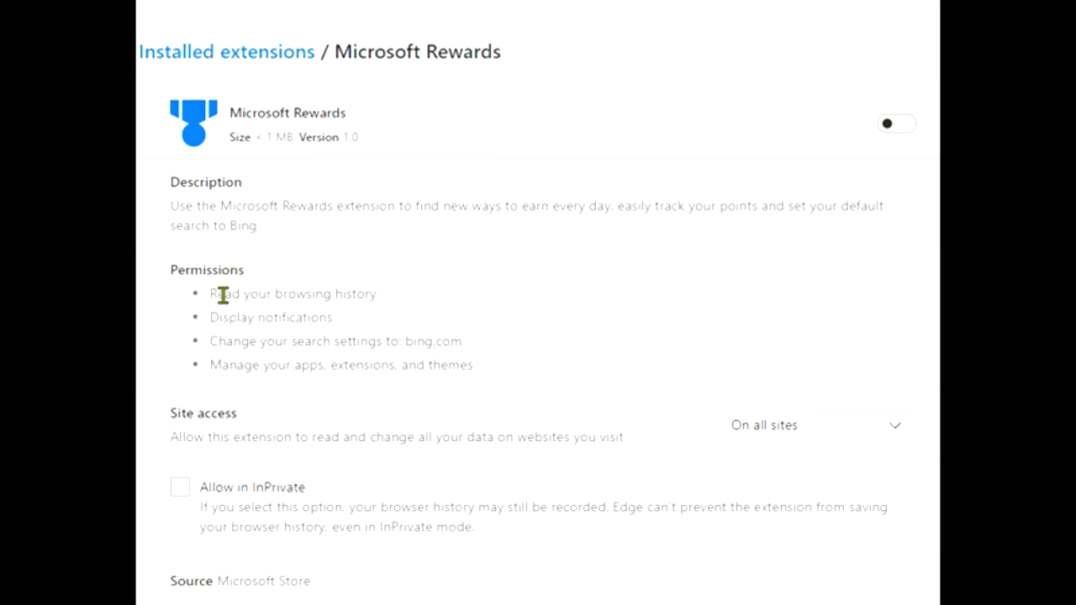
Step: Review the browsing history, notifications, search settings and apps/extensions/themes permissions
left_click_drag(216, 293, 407, 294)
left_click(231, 337)
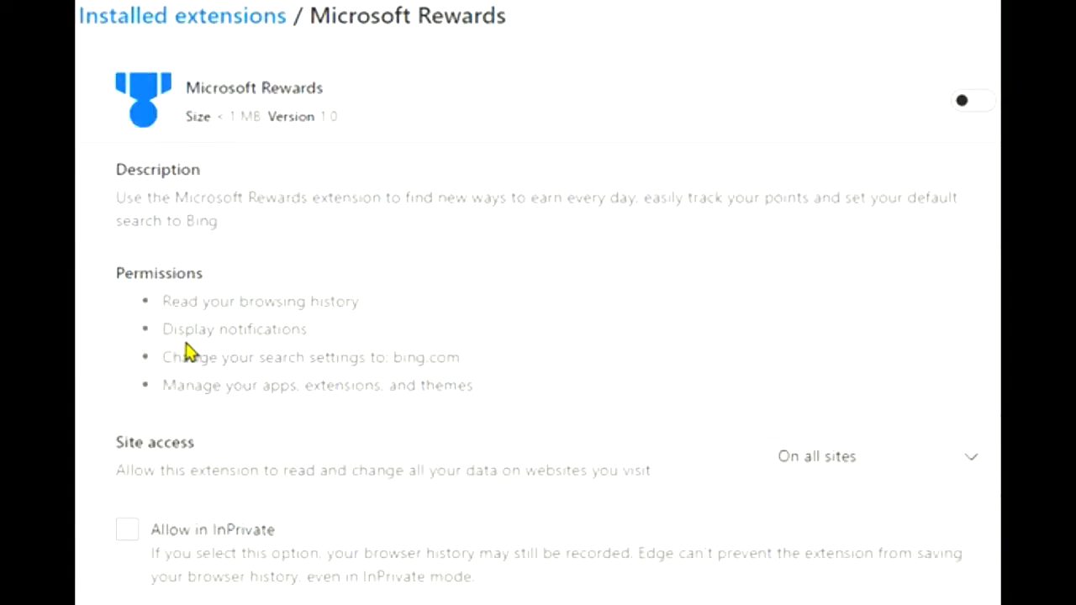
left_click_drag(207, 317, 309, 311)
left_click(196, 362)
left_click_drag(173, 357, 465, 367)
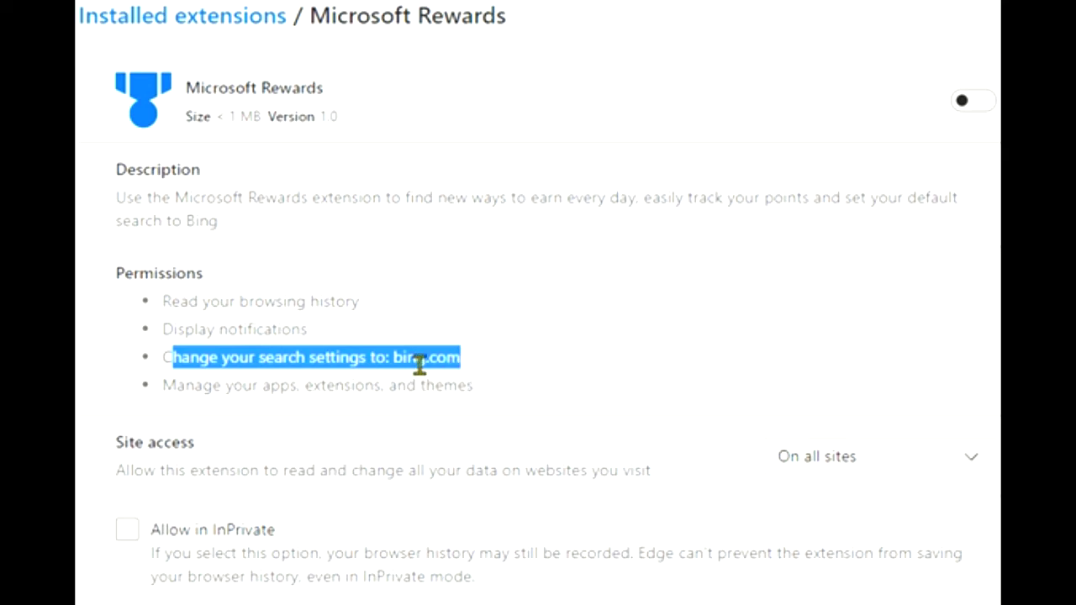
left_click(424, 362)
left_click_drag(179, 384, 449, 384)
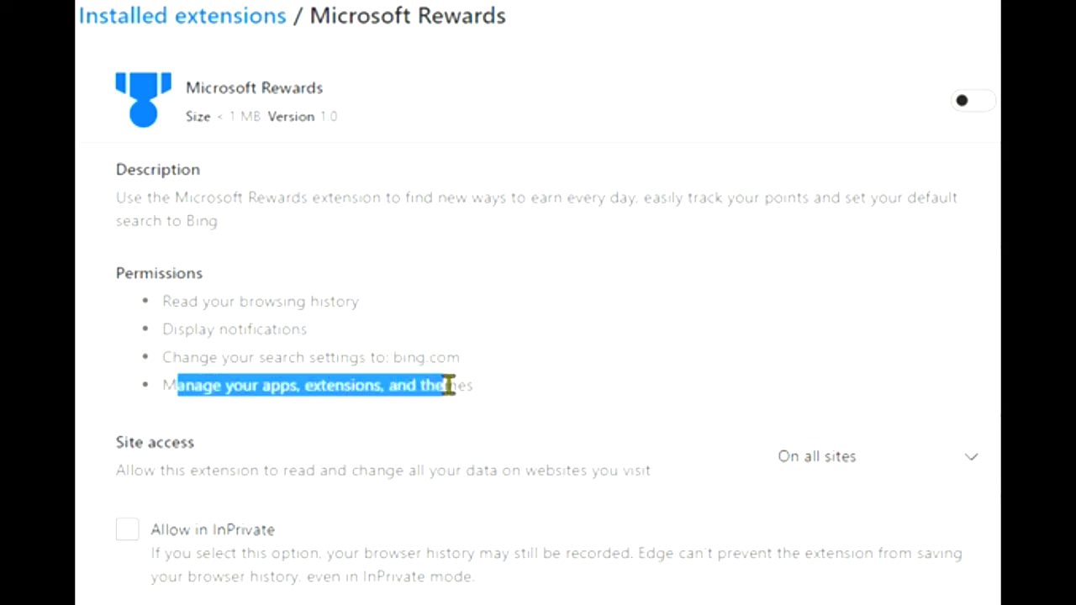
Step: Switch Microsoft Rewards on, view its 2,733-point popup, then toggle it off and on again
left_click(681, 332)
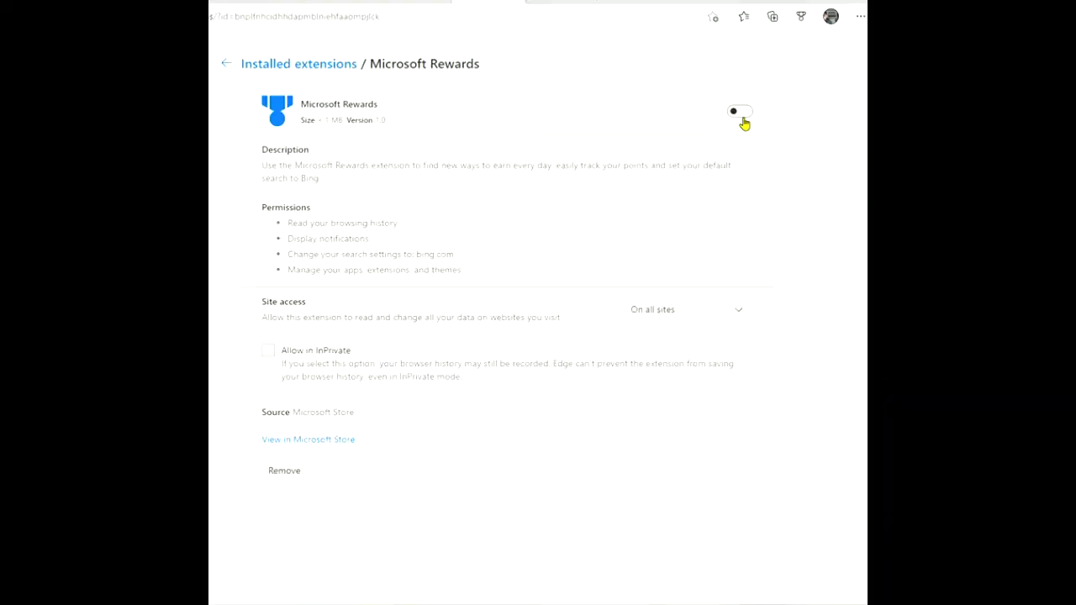
left_click(747, 117)
left_click(683, 19)
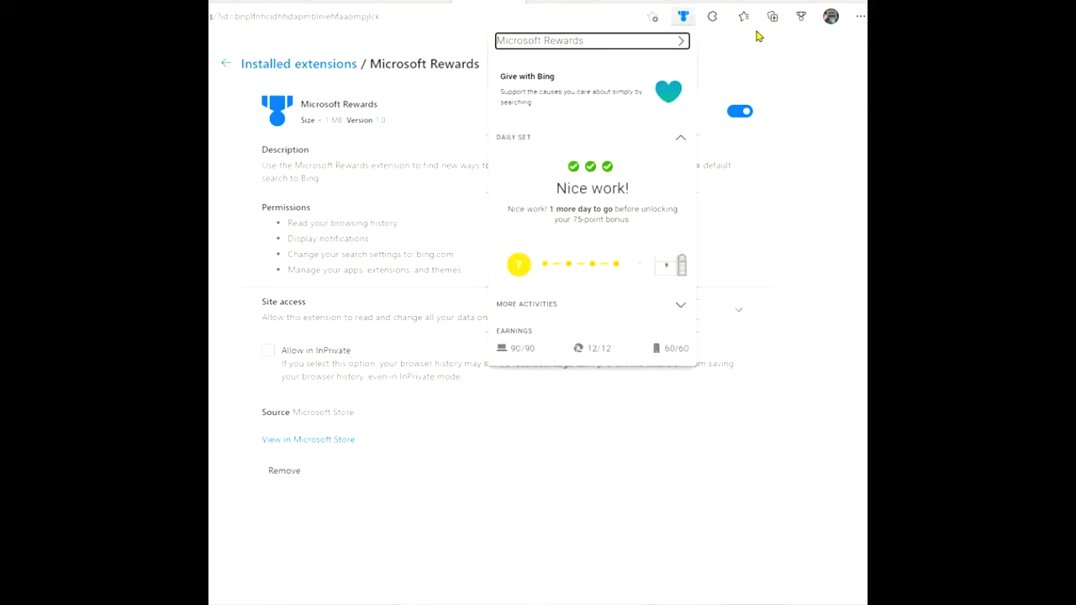
left_click(800, 20)
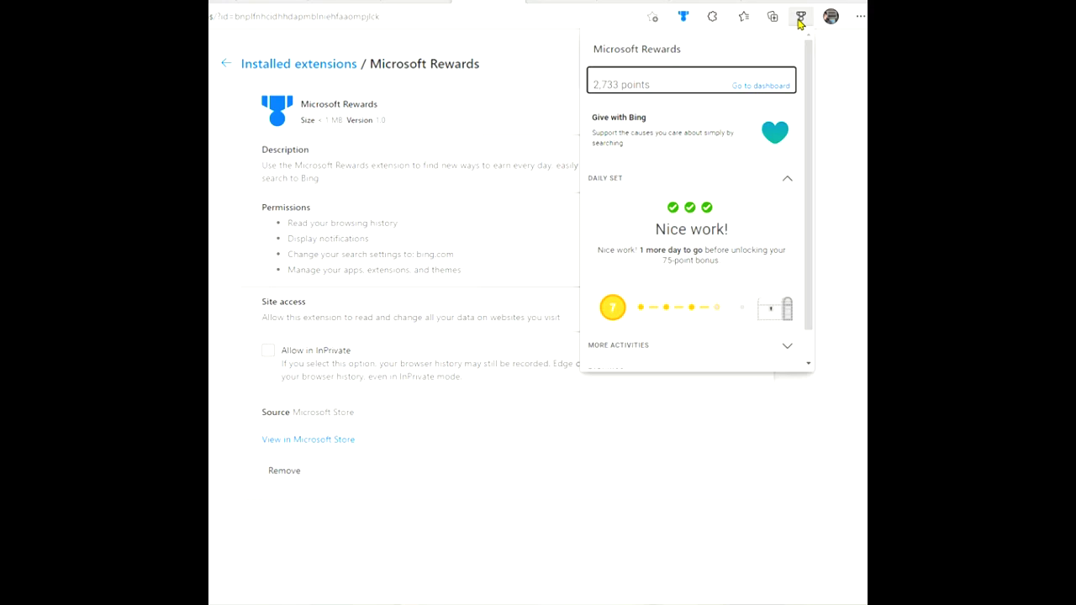
left_click(686, 20)
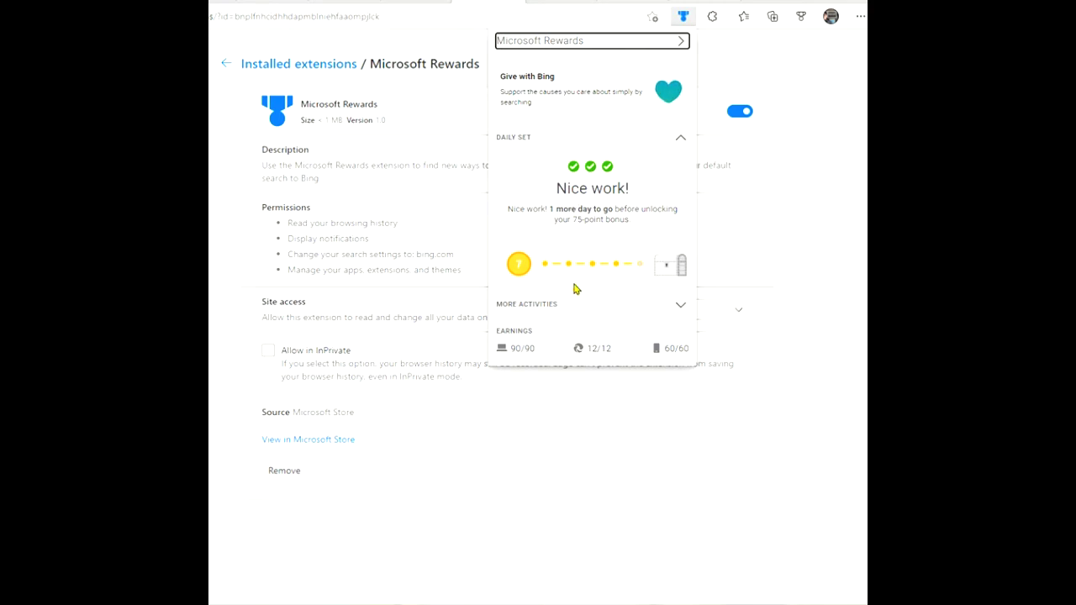
left_click(736, 99)
left_click(738, 113)
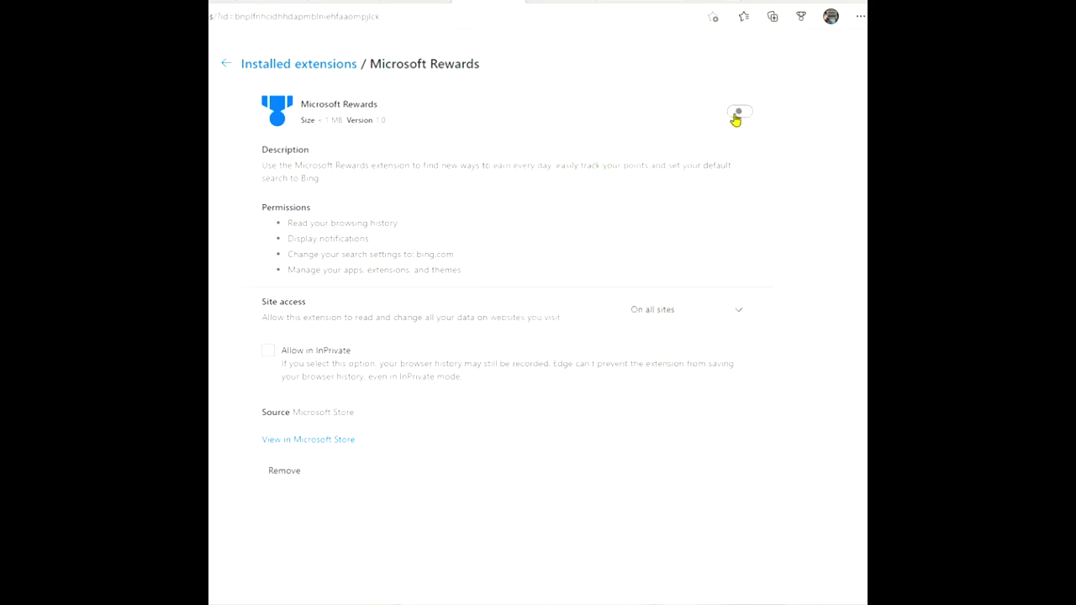
left_click(744, 113)
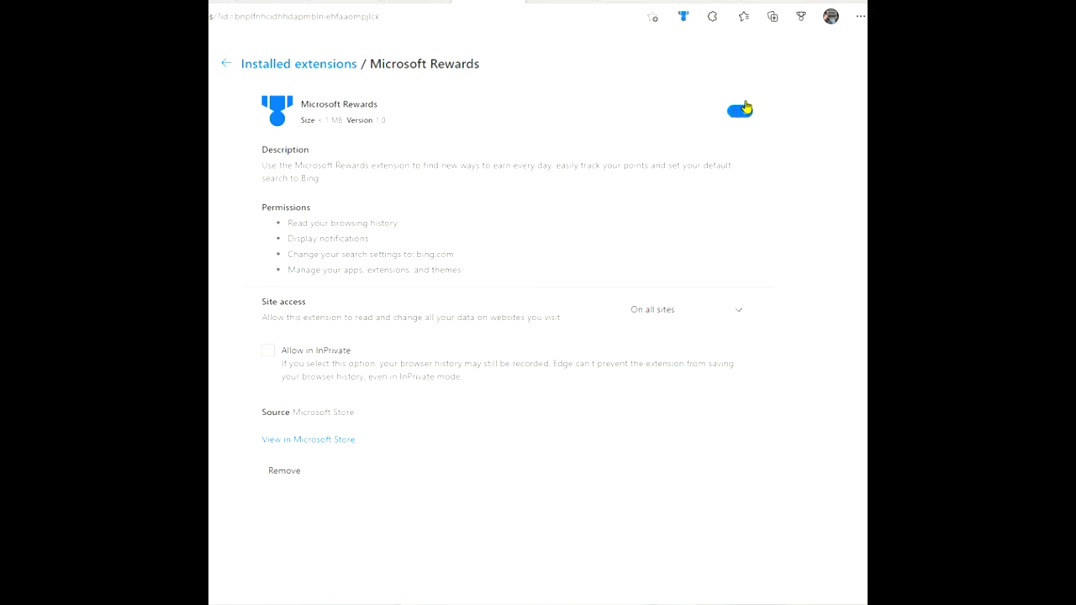
left_click(712, 18)
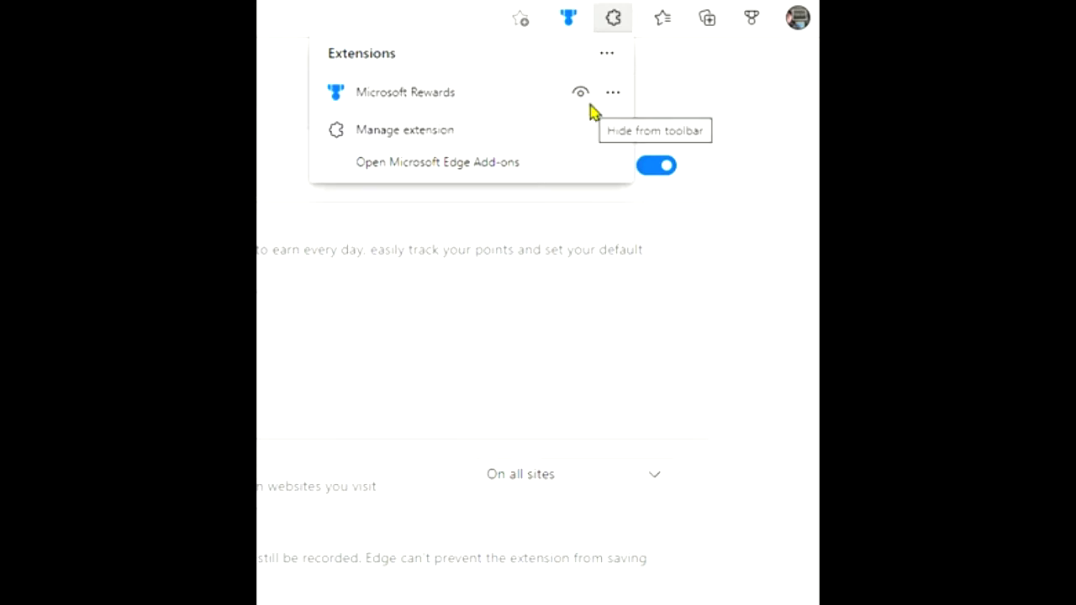
left_click(612, 95)
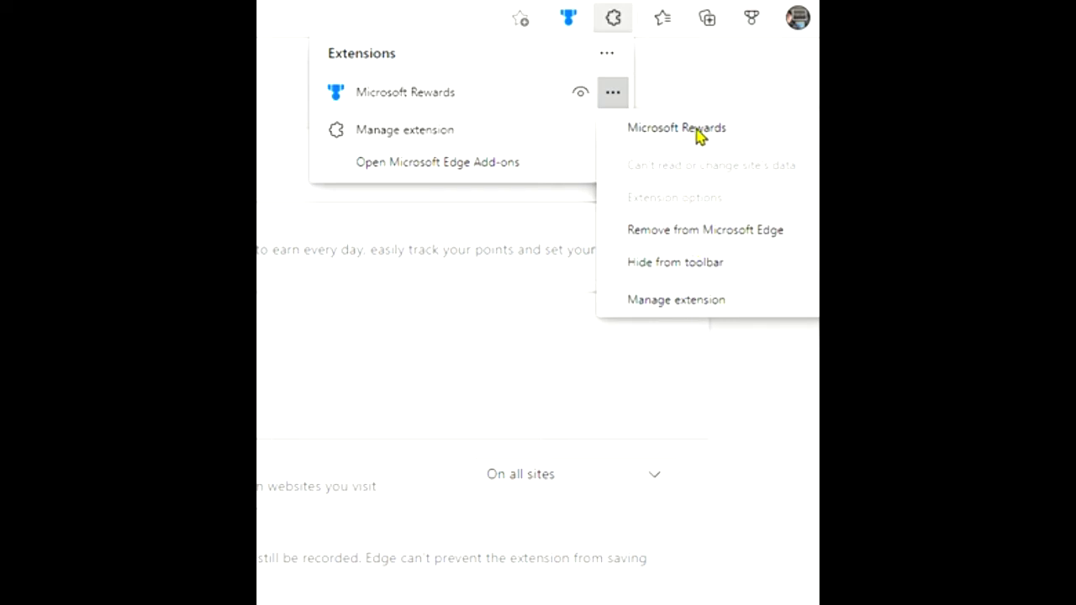
left_click(757, 88)
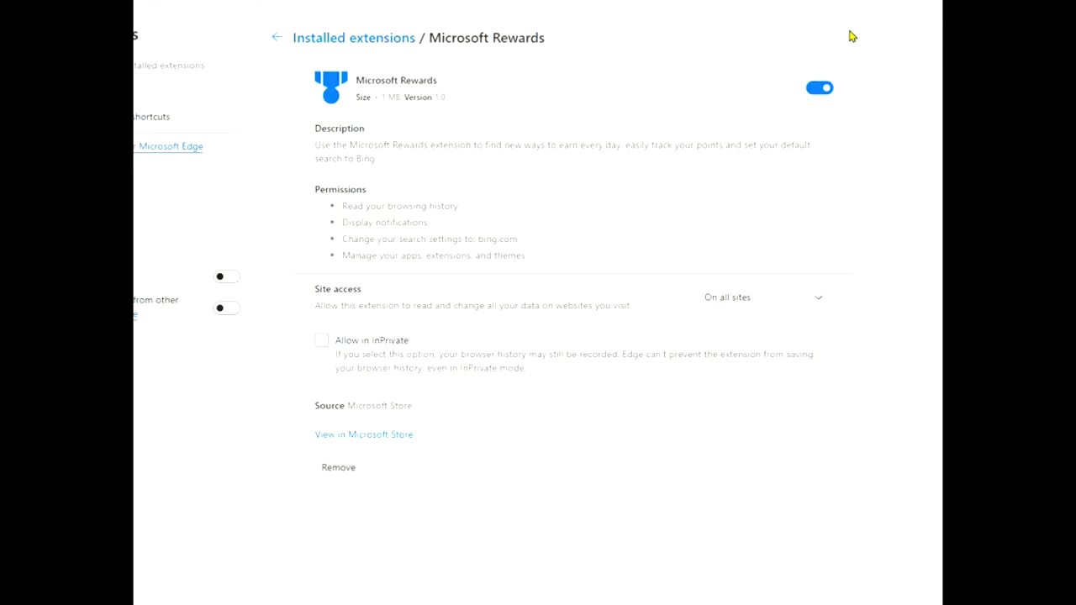
Step: Review the Permissions section, including browsing history and Display notifications
left_click_drag(338, 190, 353, 191)
left_click(378, 209)
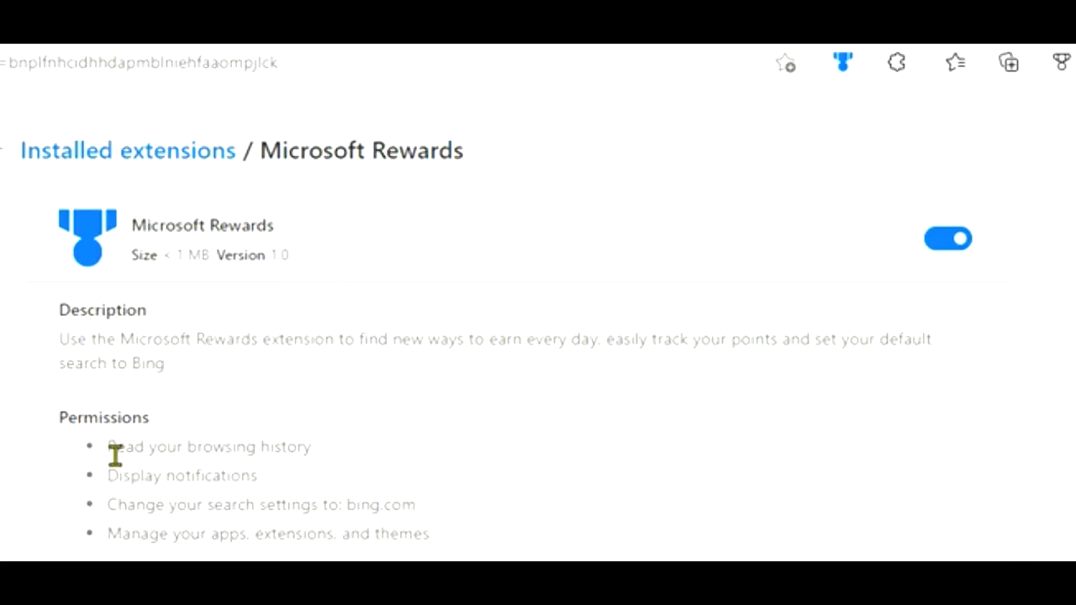
left_click_drag(115, 446, 307, 447)
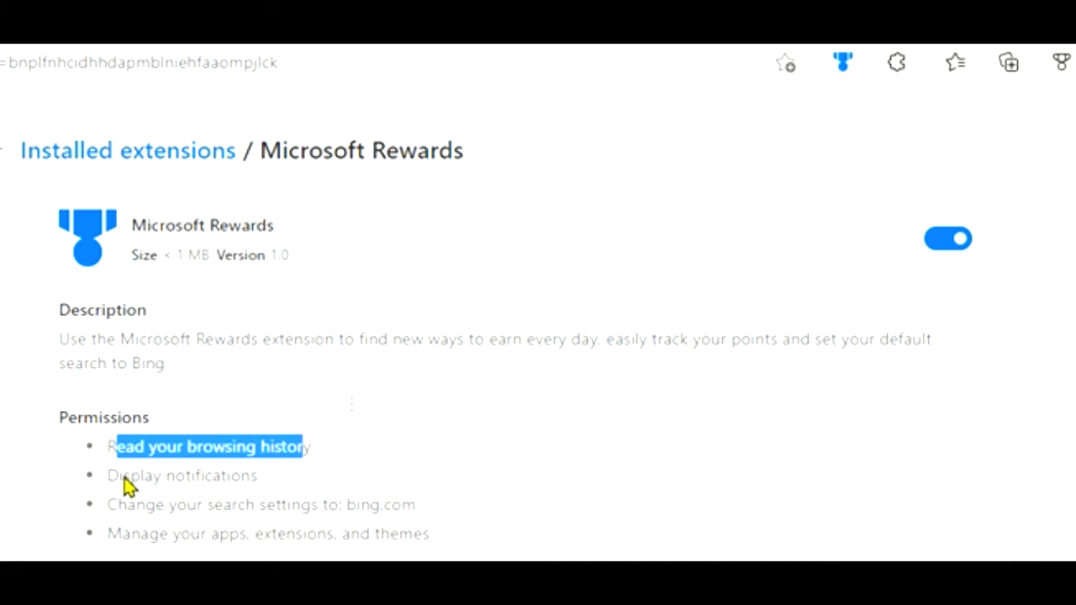
left_click_drag(122, 477, 216, 475)
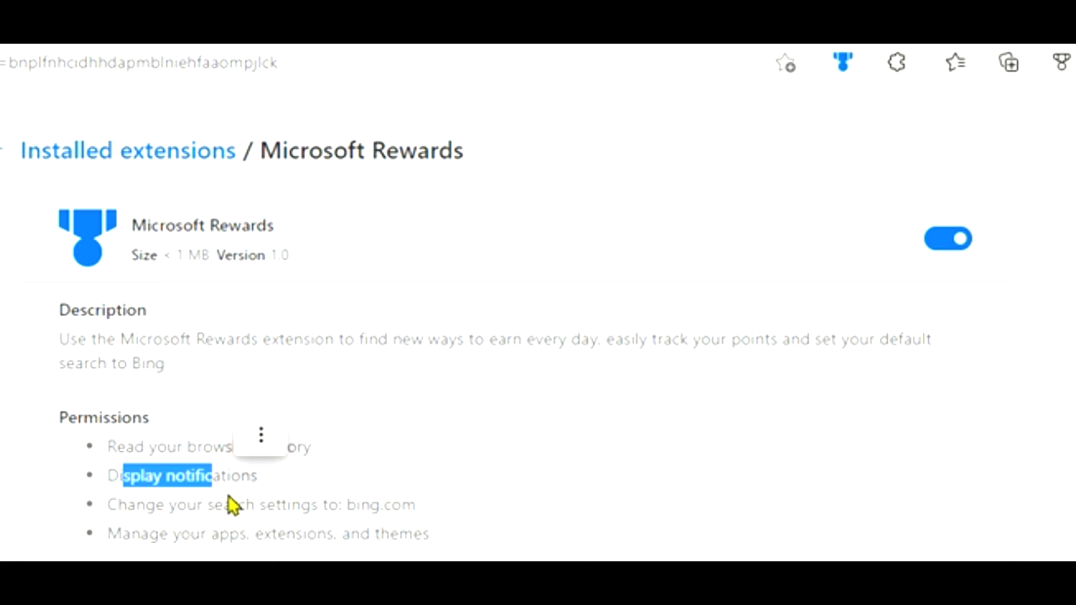
left_click(412, 461)
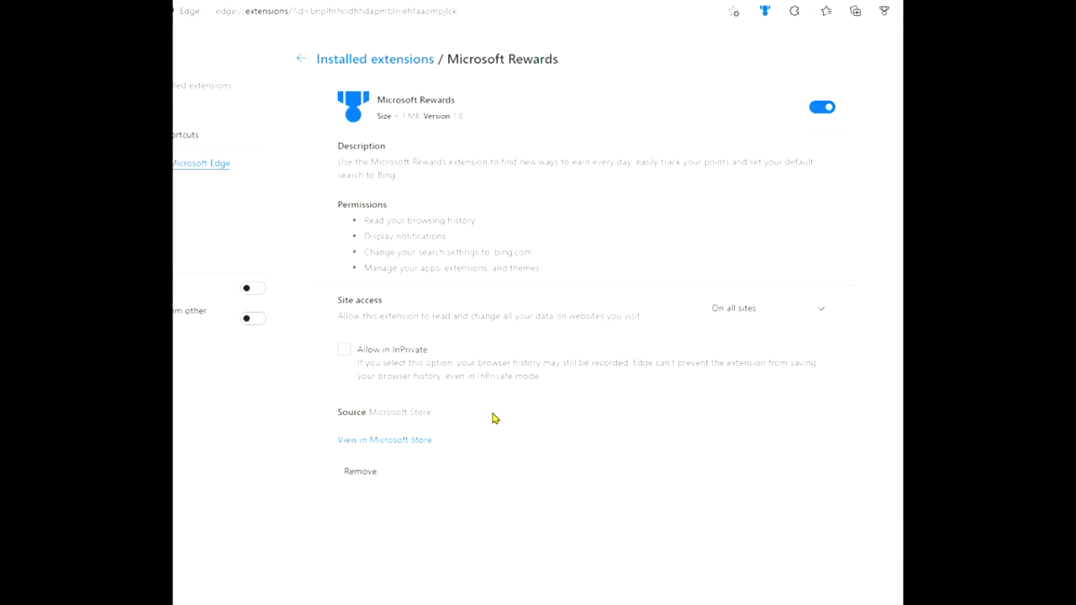
Step: Check and uncheck Allow in InPrivate, switch Rewards off, and view it in the store
left_click(345, 353)
left_click(347, 355)
left_click(820, 110)
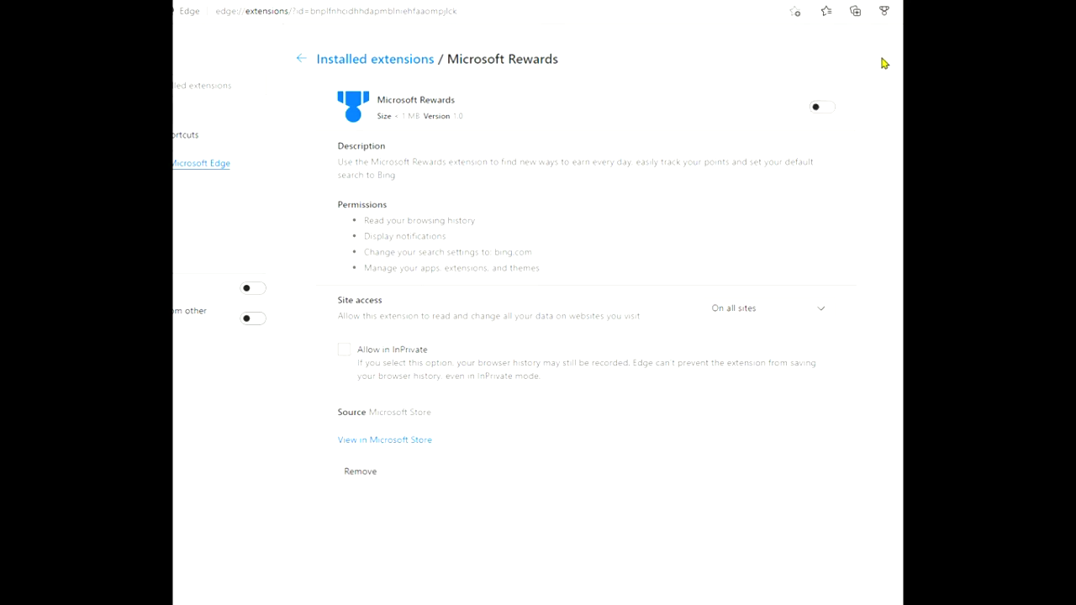
left_click(884, 12)
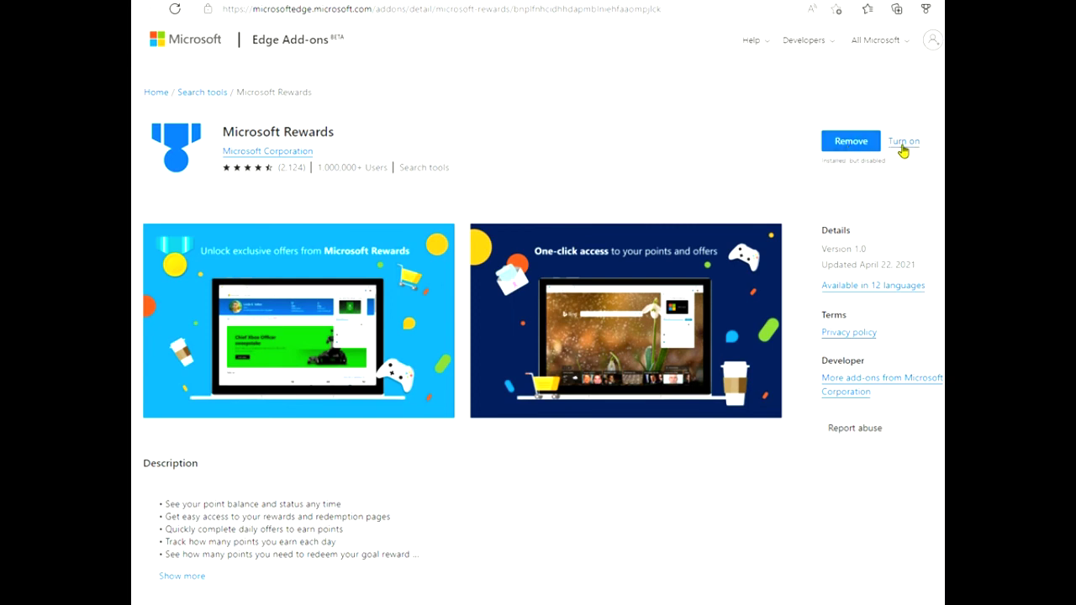
Step: Note the installed but disabled status and try turning the extension on
left_click_drag(829, 159, 884, 170)
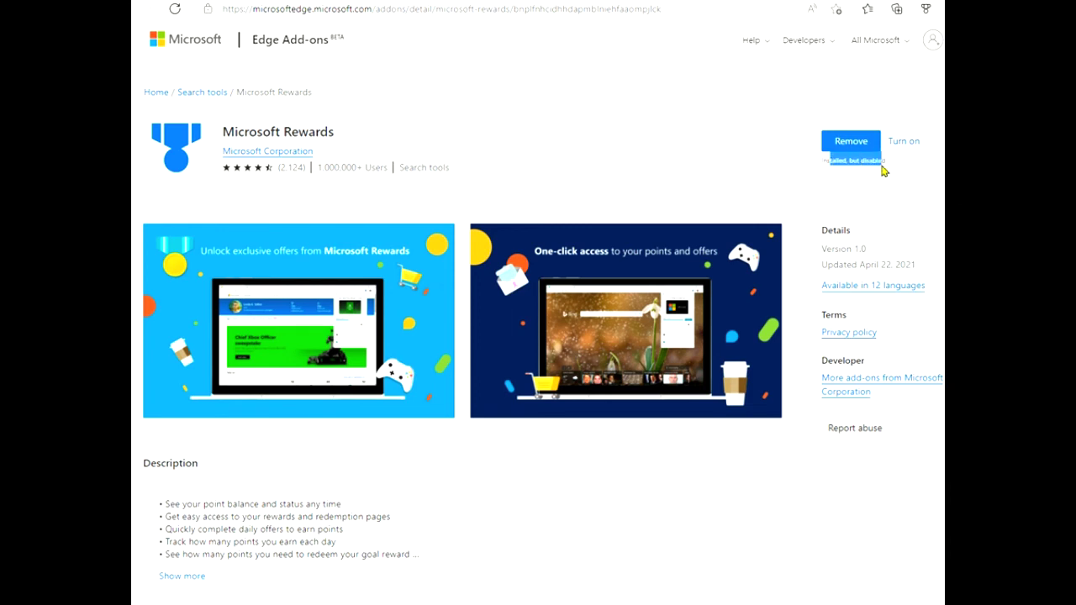
left_click(904, 174)
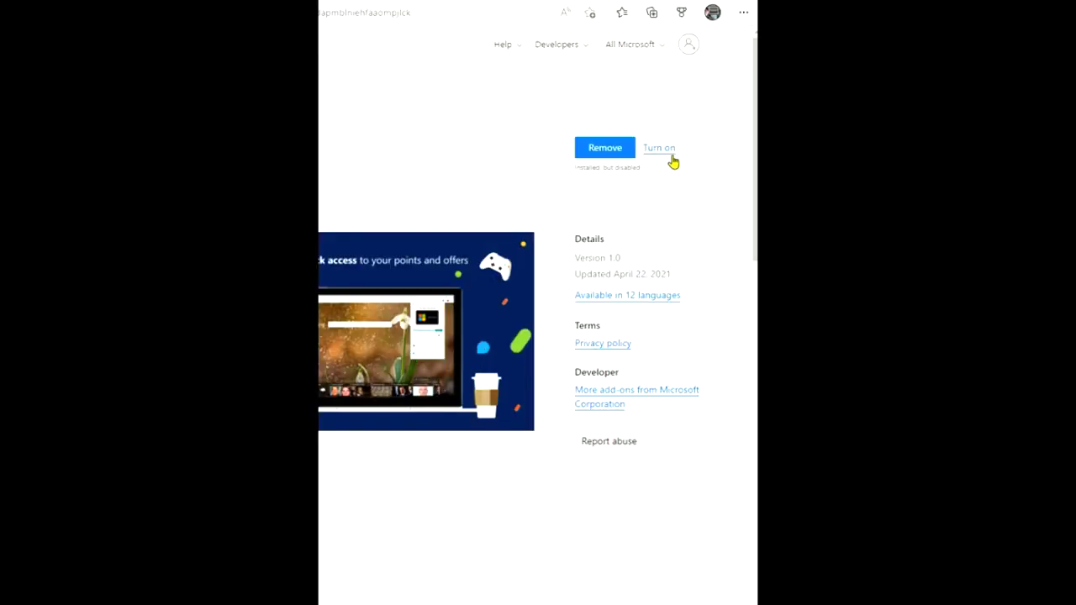
left_click(664, 149)
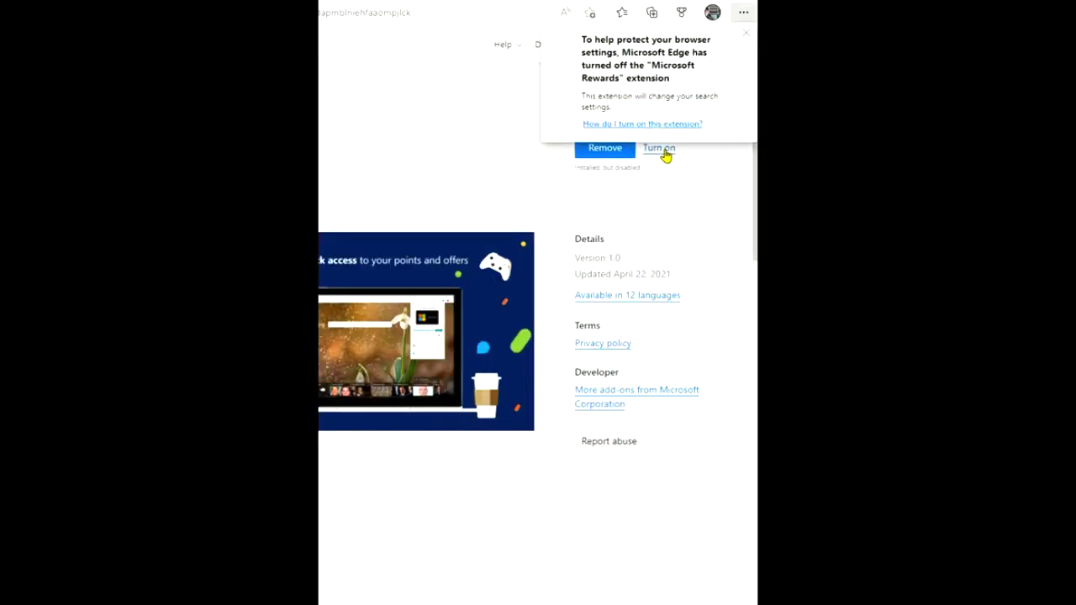
Step: Reach the extension management page through the main menu's Extensions entry
left_click(744, 13)
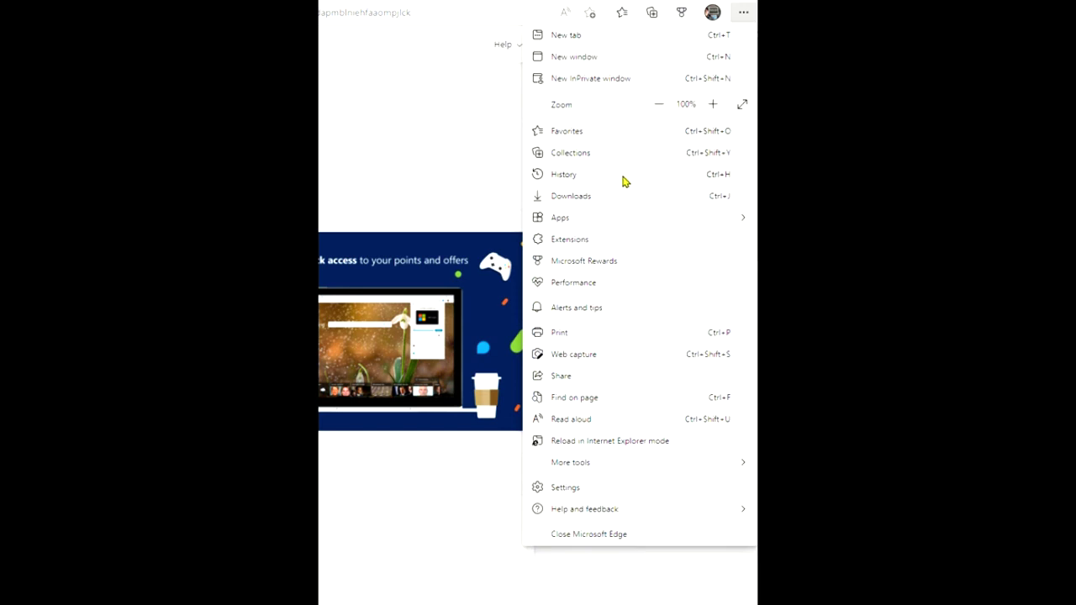
left_click(591, 239)
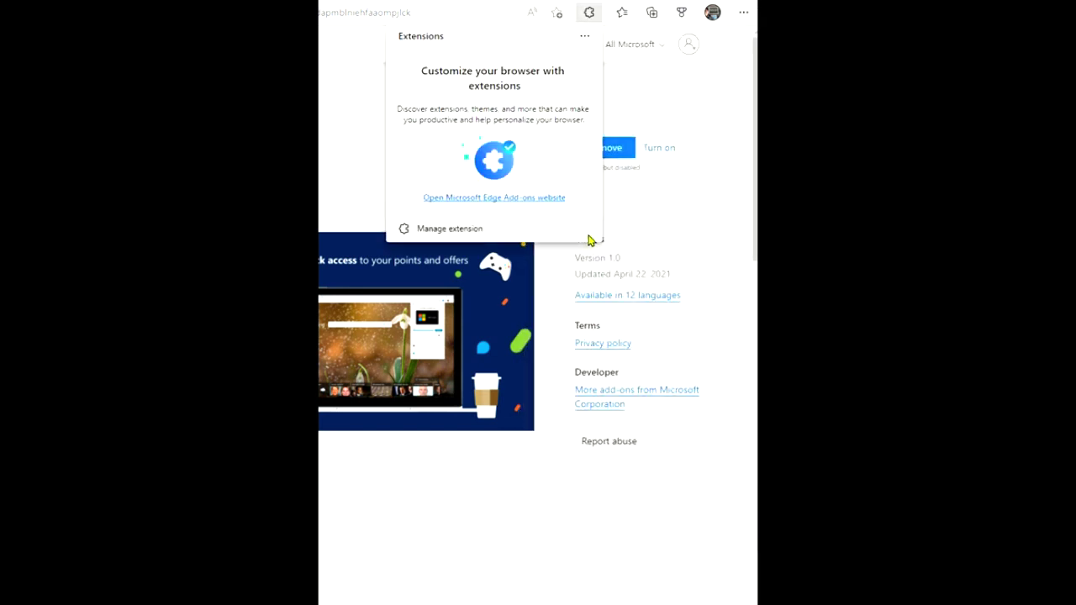
left_click(482, 233)
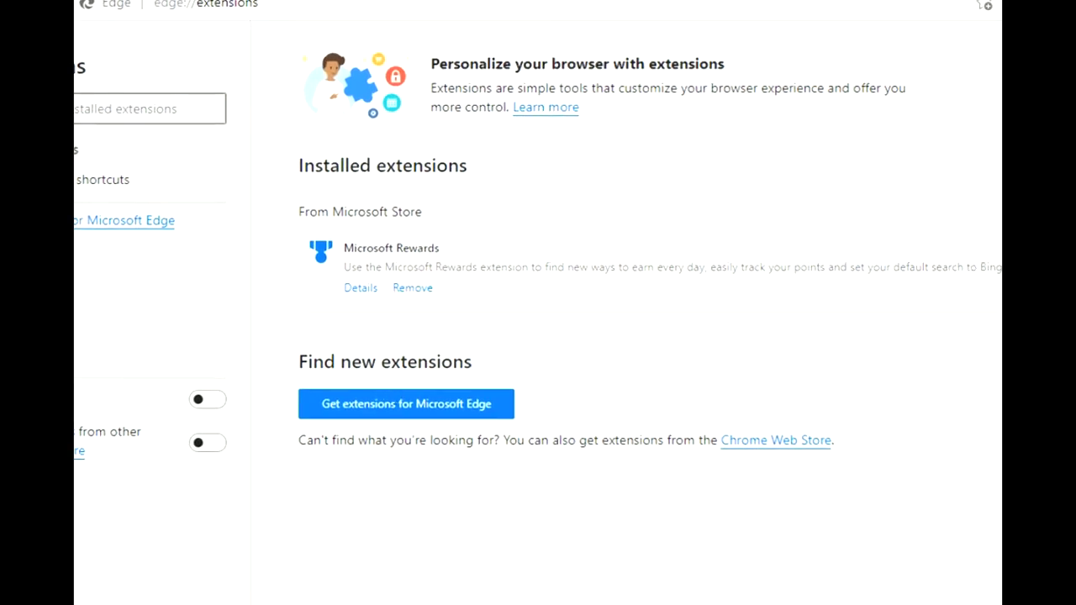
Step: Check the Rewards popup, switch the Microsoft Rewards extension off, and view its details page
left_click(939, 7)
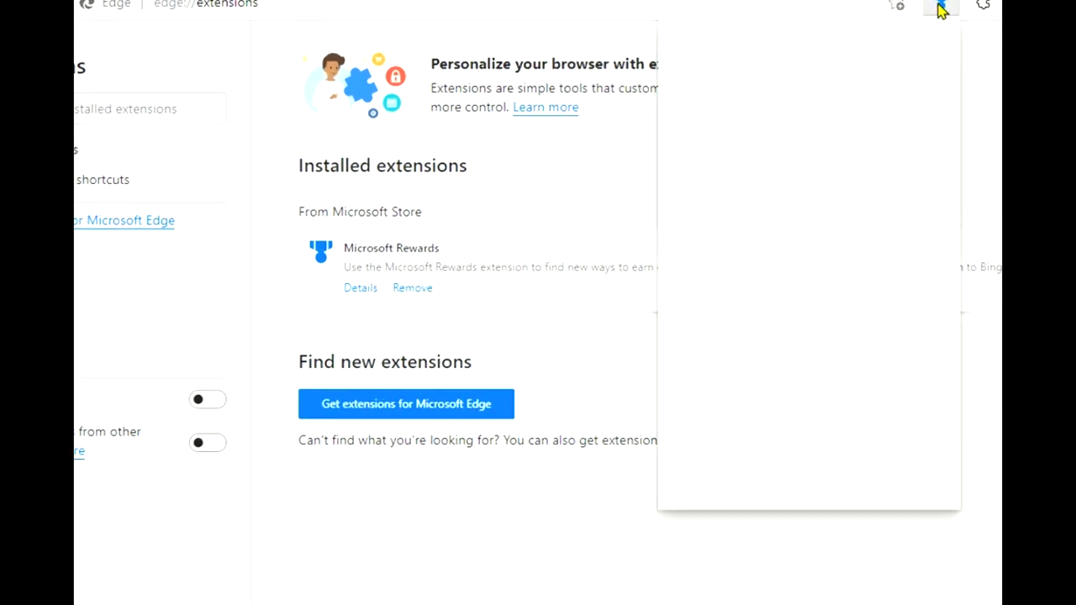
left_click(992, 79)
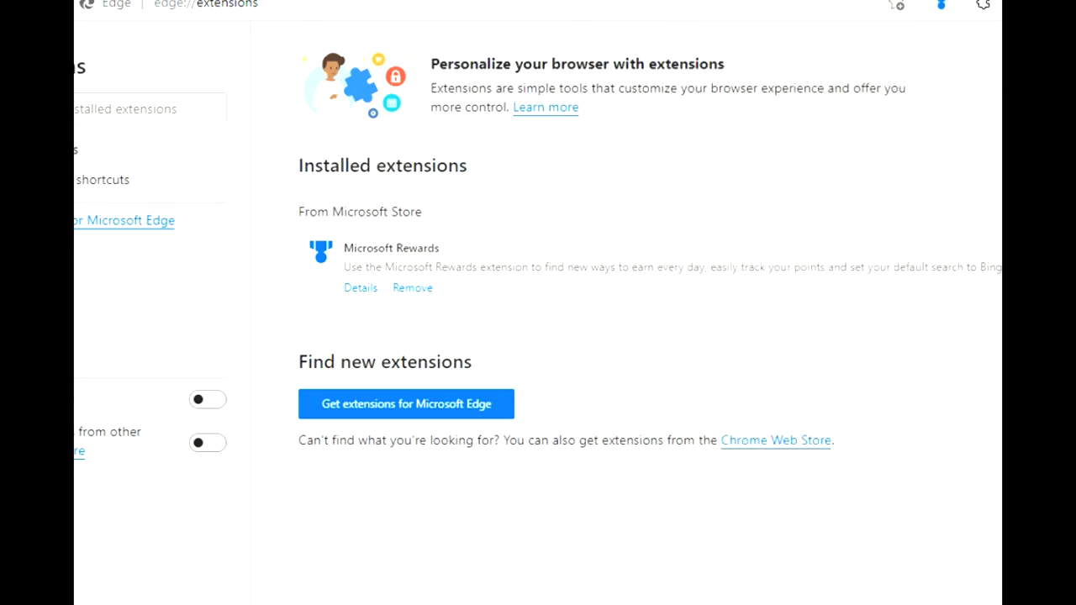
left_click(1036, 260)
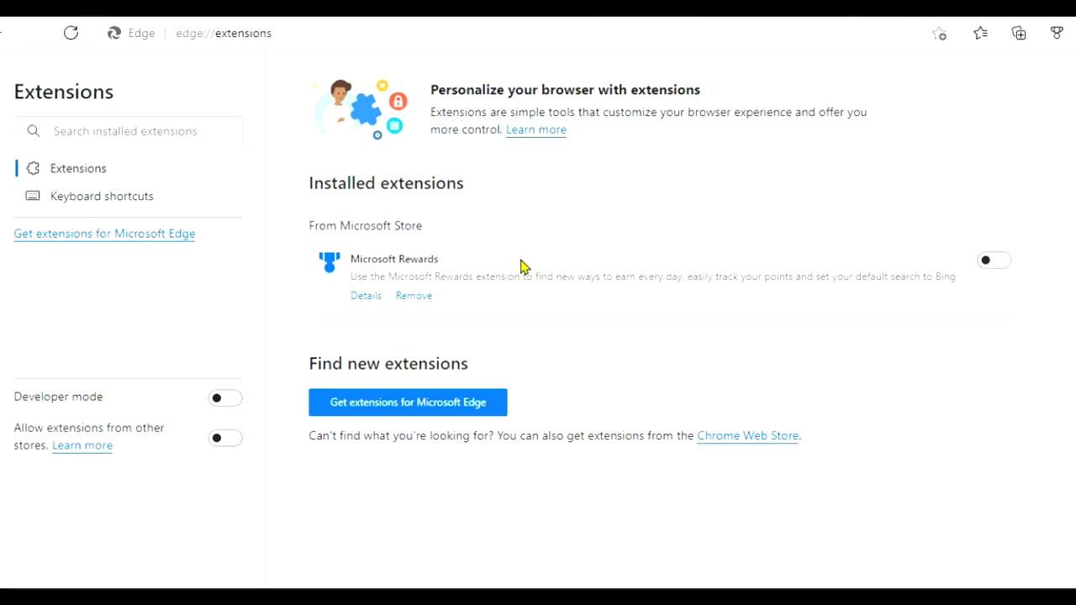
left_click(366, 296)
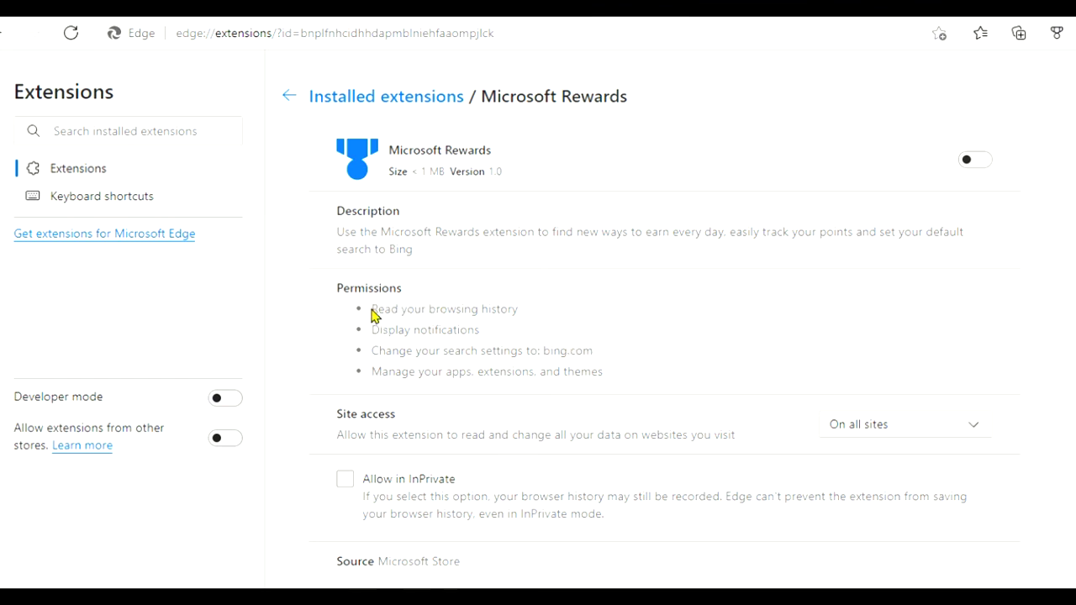
left_click_drag(373, 308, 636, 368)
left_click(636, 368)
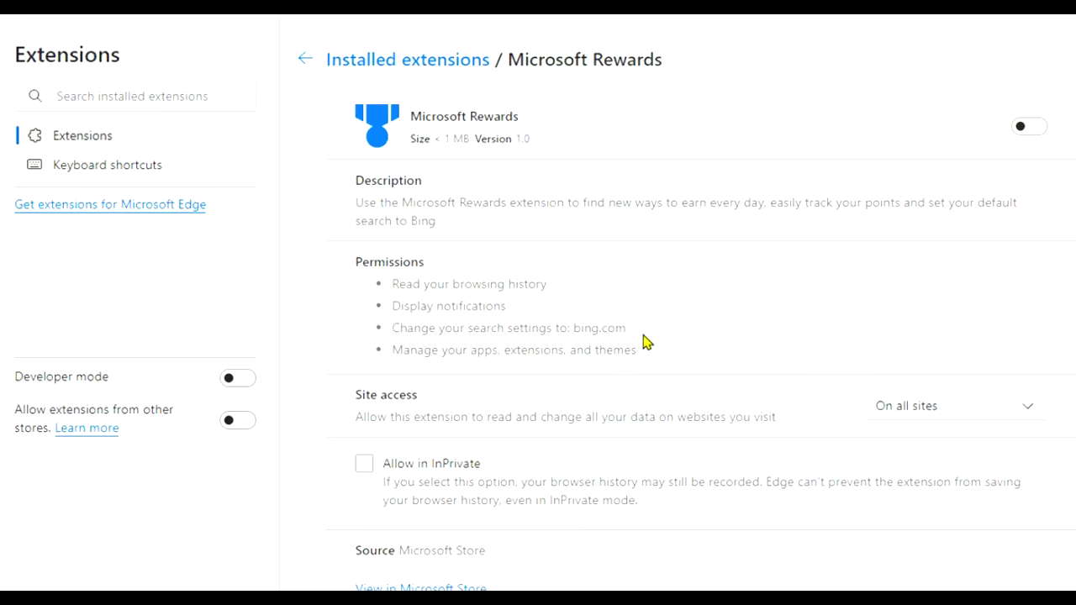
left_click(420, 587)
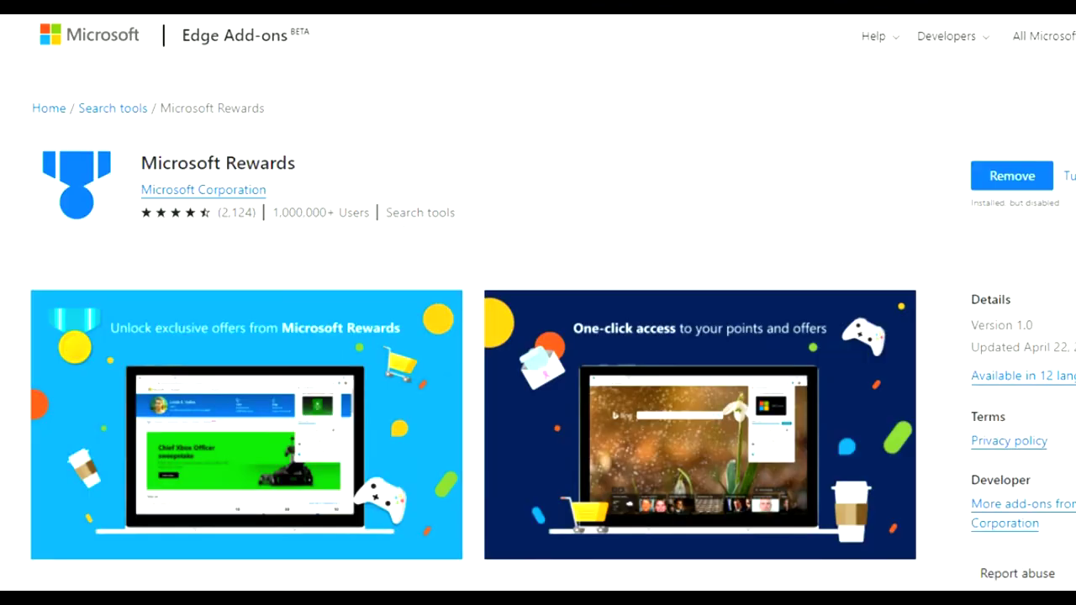
key("ctrl+w")
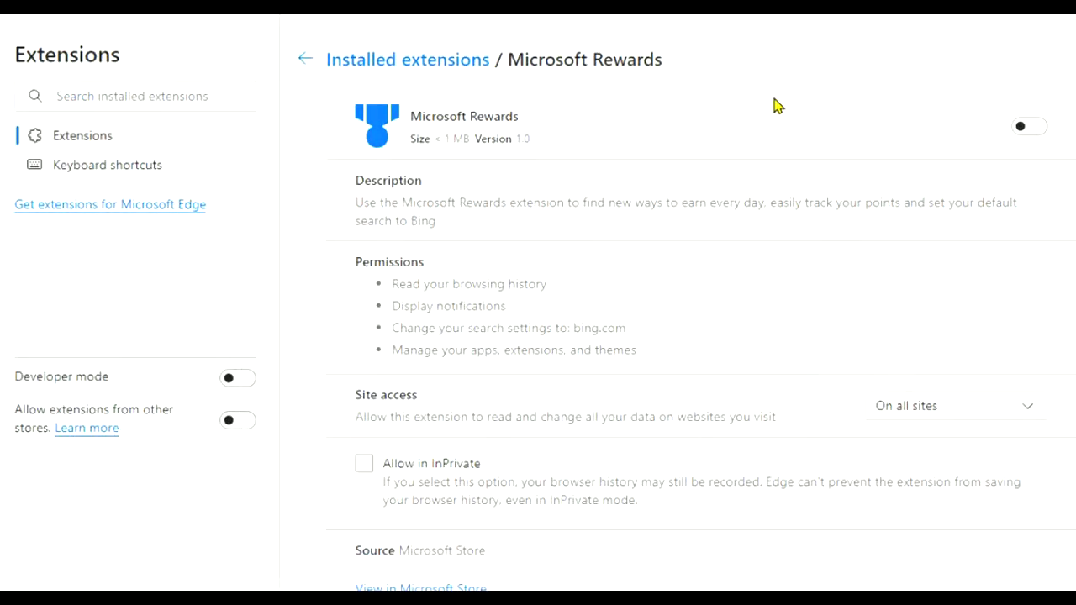